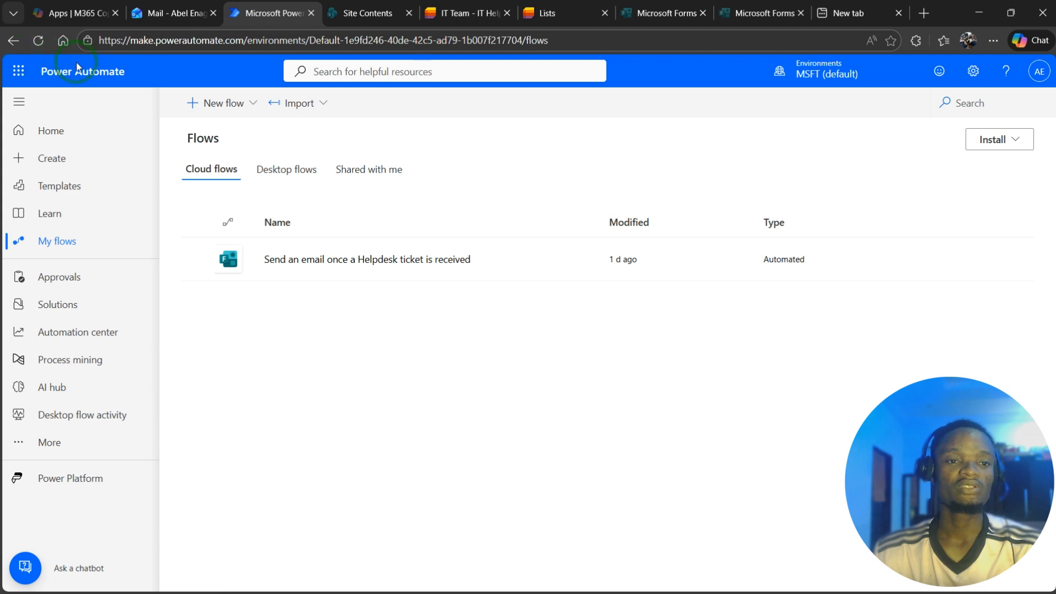
Create an automated cloud flow named "Send an Email once a ticked is Assigned to an IT Admin" with SharePoint's "When an item is created or modified" trigger.
{"action": "left_click", "coordinate": [221, 111]}
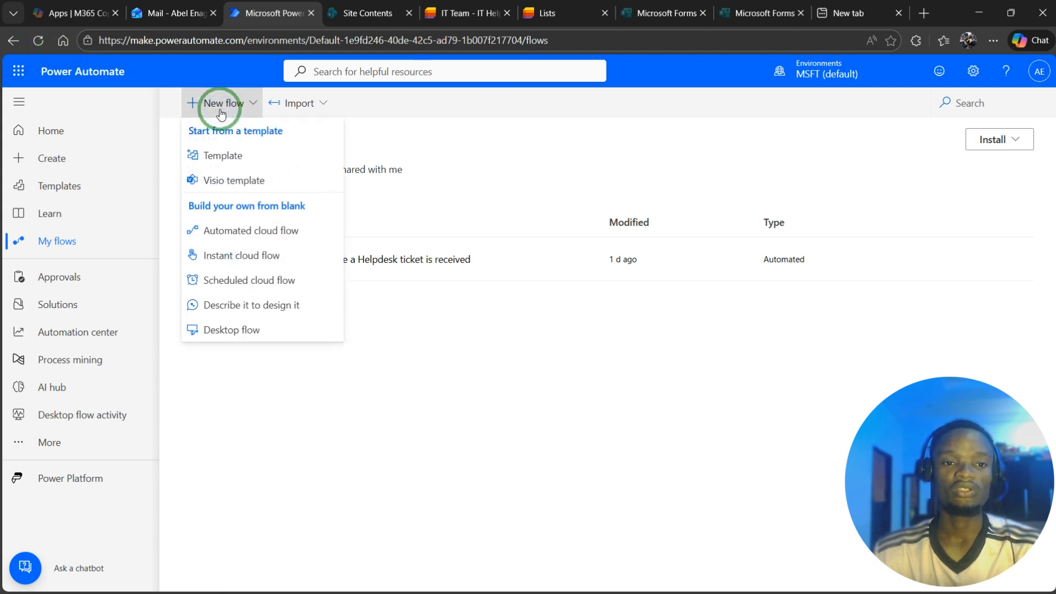
{"action": "left_click", "coordinate": [232, 233]}
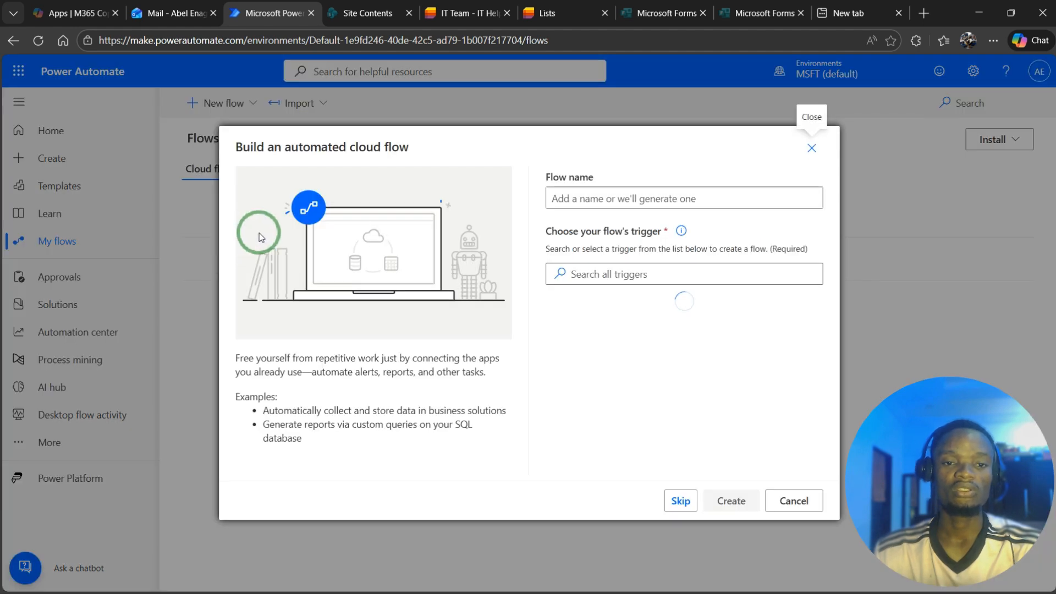
{"action": "left_click", "coordinate": [592, 198]}
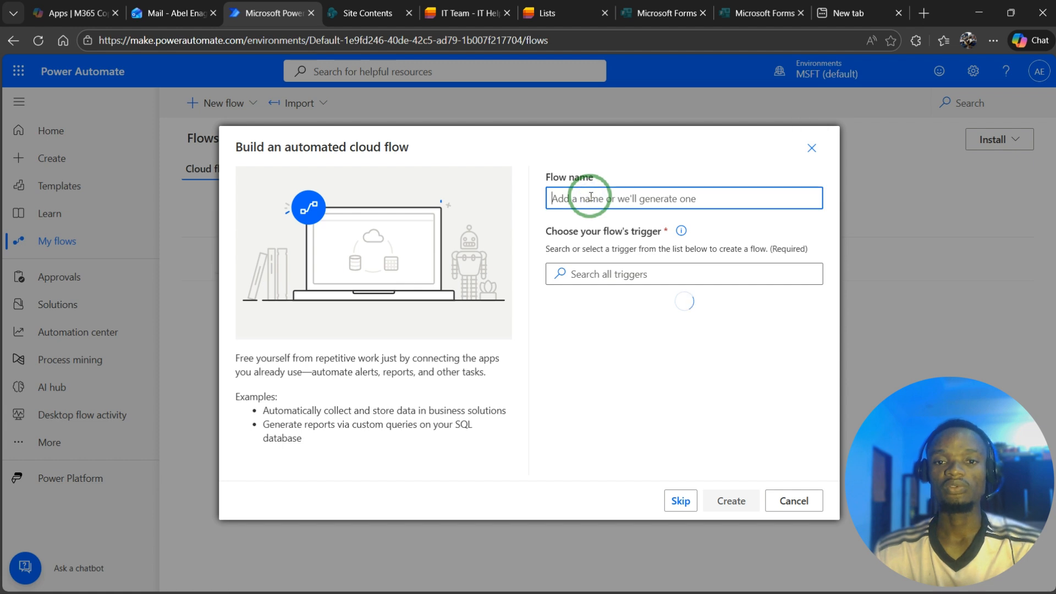
{"action": "type", "text": "Send"}
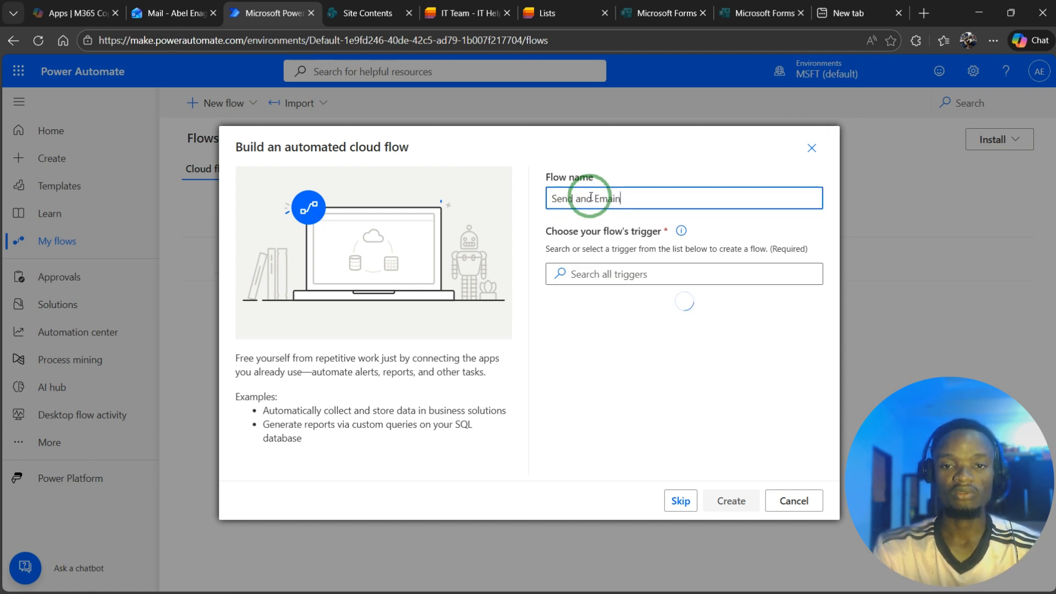
{"action": "type", "text": " an Email once a ticked is Assigned to an IT Admin"}
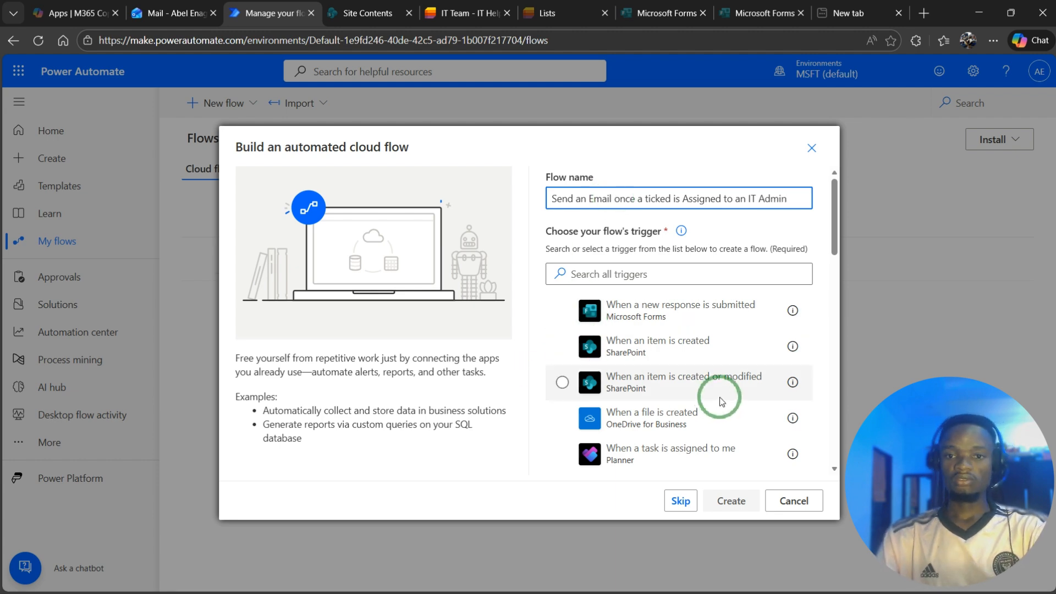
{"action": "left_click", "coordinate": [686, 385]}
{"action": "left_click", "coordinate": [732, 500]}
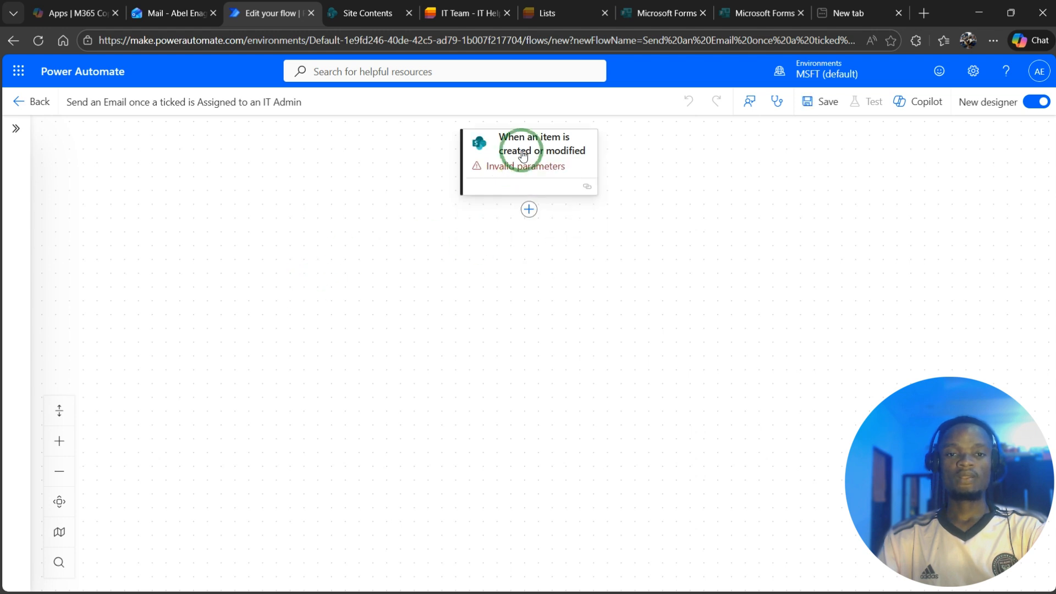
Configure the trigger to use the IT Team site and the IT Helpdesk list.
{"action": "left_click", "coordinate": [541, 154]}
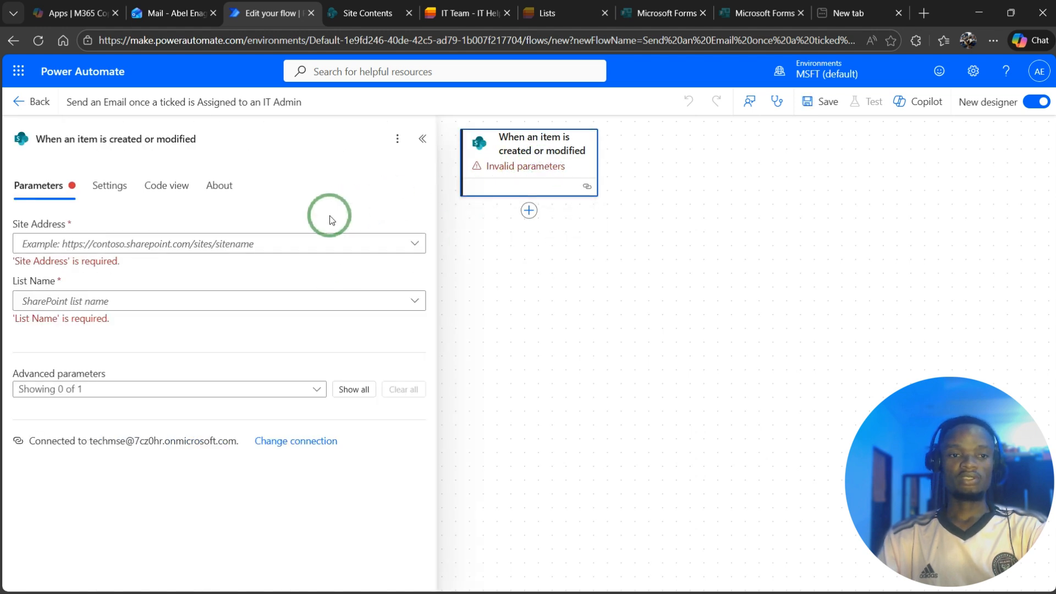
{"action": "left_click", "coordinate": [274, 249]}
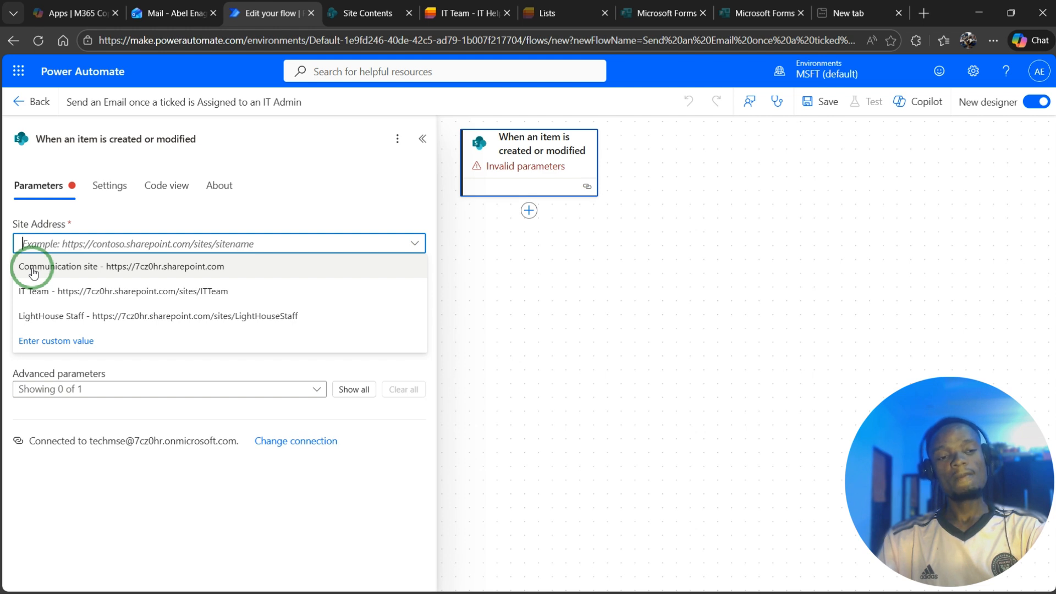
{"action": "left_click", "coordinate": [55, 292]}
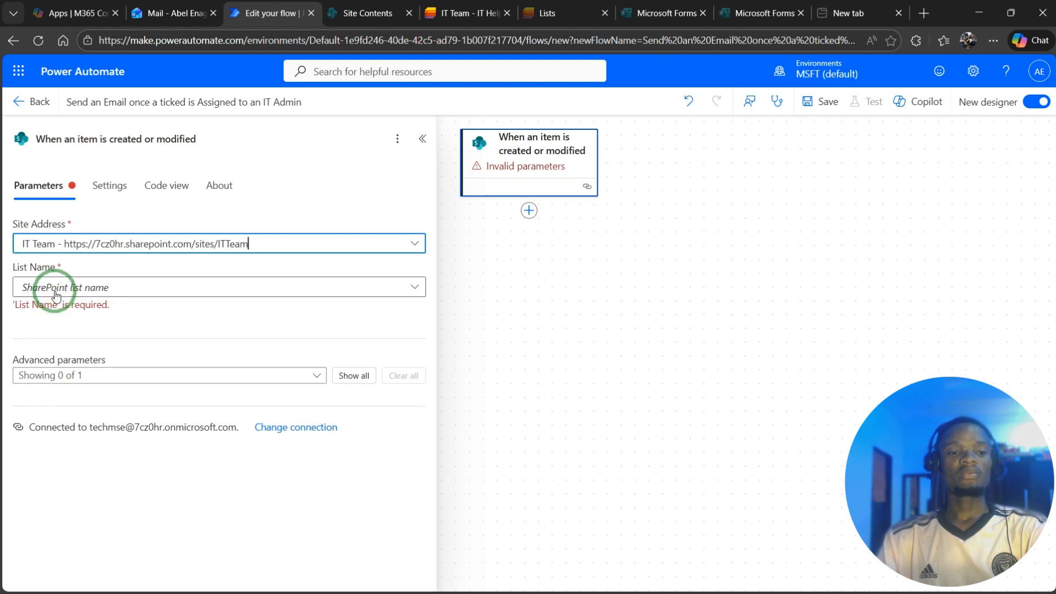
{"action": "left_click", "coordinate": [142, 287]}
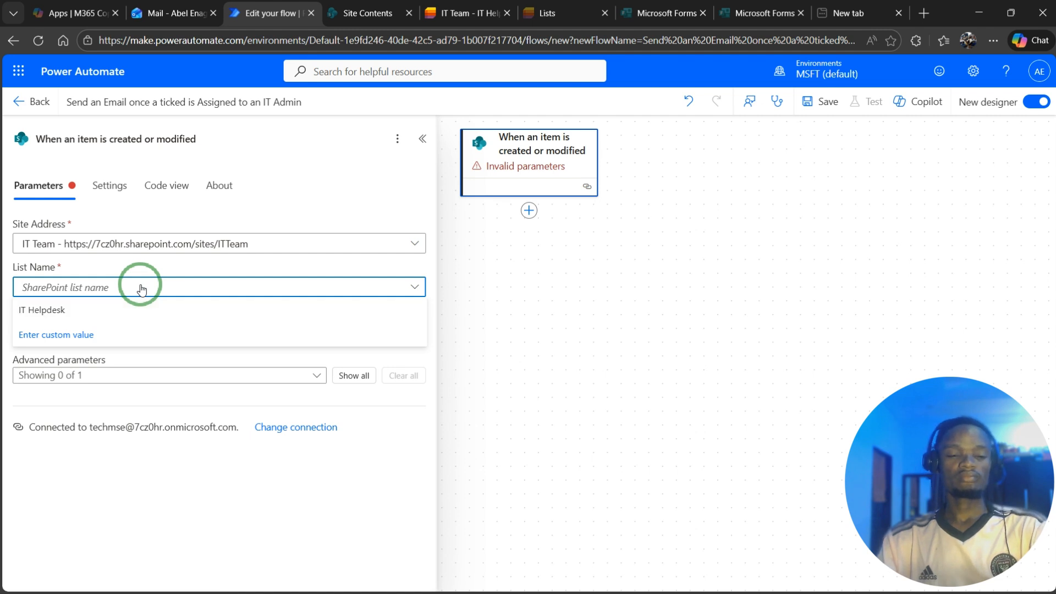
{"action": "left_click", "coordinate": [95, 309]}
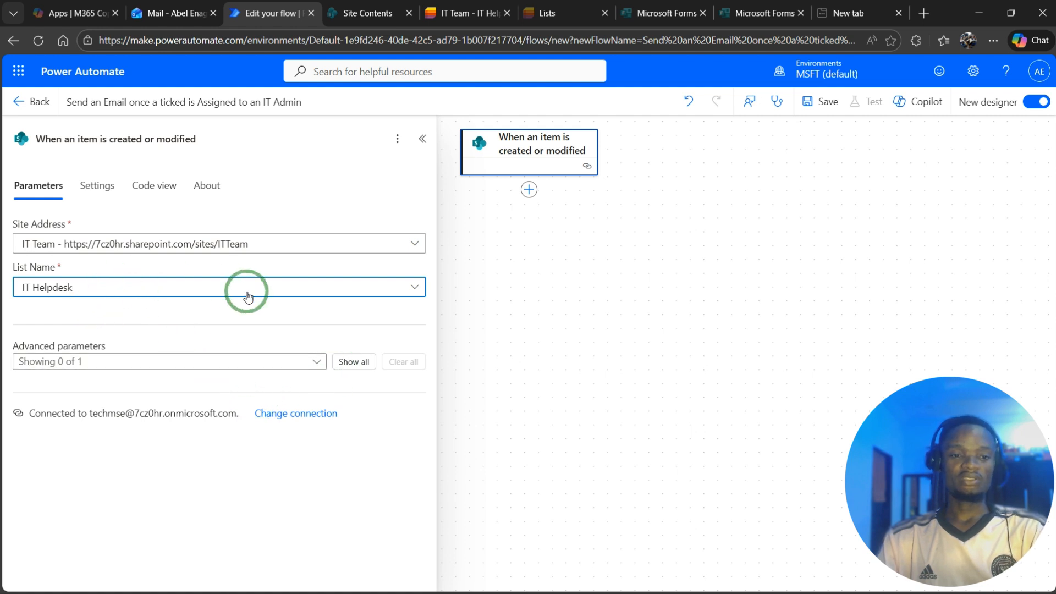
{"action": "left_click", "coordinate": [500, 326]}
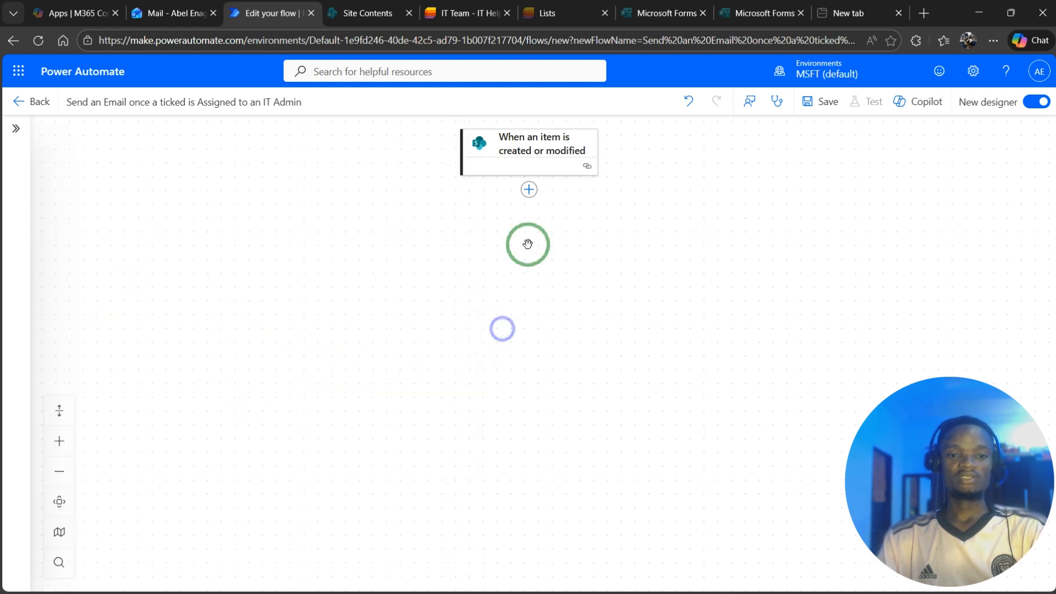
Add the SharePoint action "Get changes for an item or a file (properties only)" below the trigger.
{"action": "left_click", "coordinate": [529, 191]}
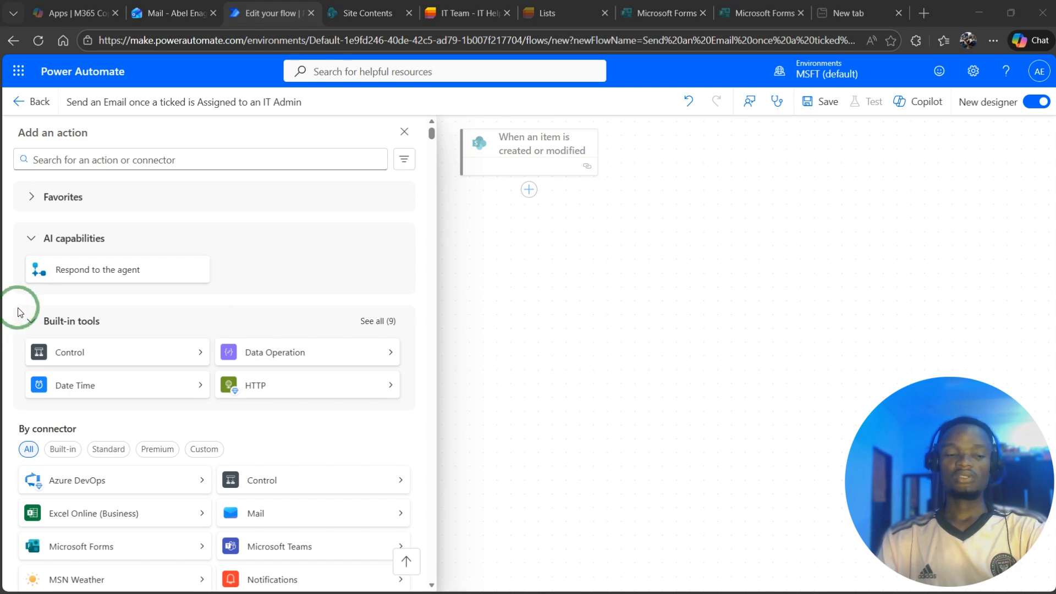
{"action": "left_click", "coordinate": [545, 206]}
{"action": "left_click", "coordinate": [529, 190]}
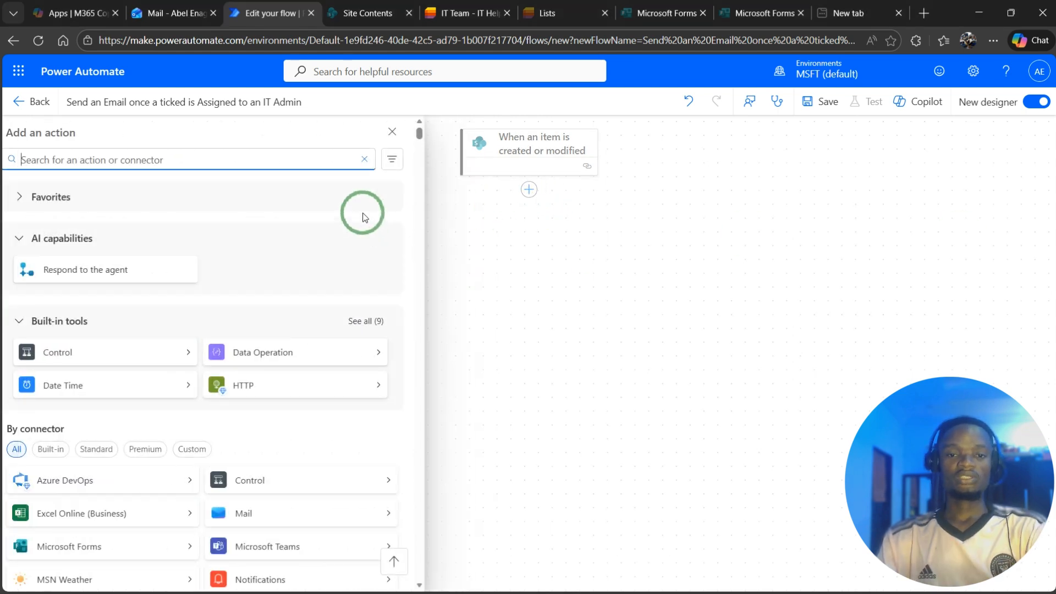
{"action": "type", "text": "g"}
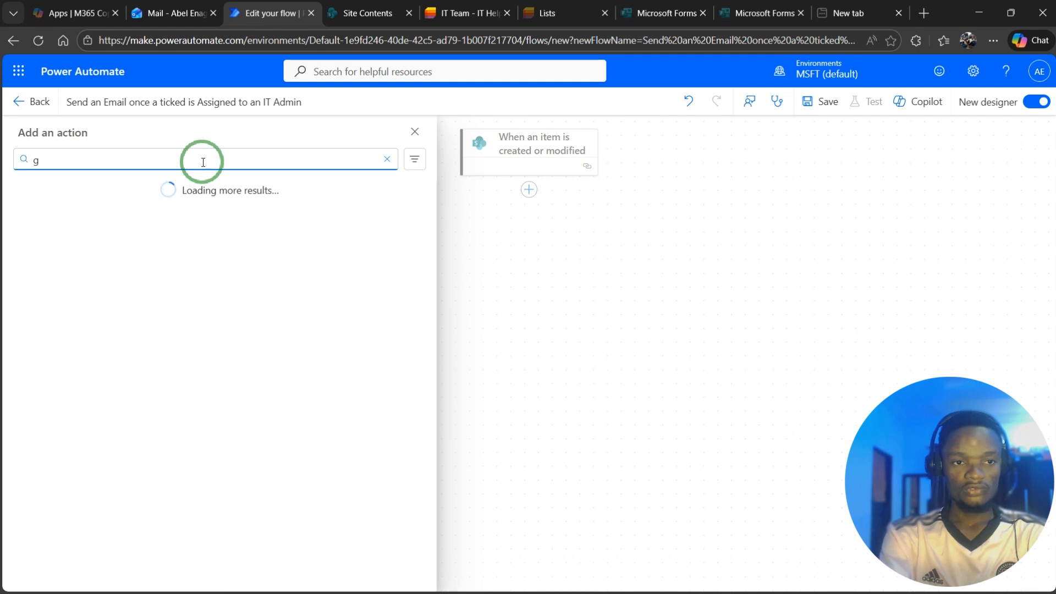
{"action": "key", "text": "BackSpace"}
{"action": "type", "text": "get change for an"}
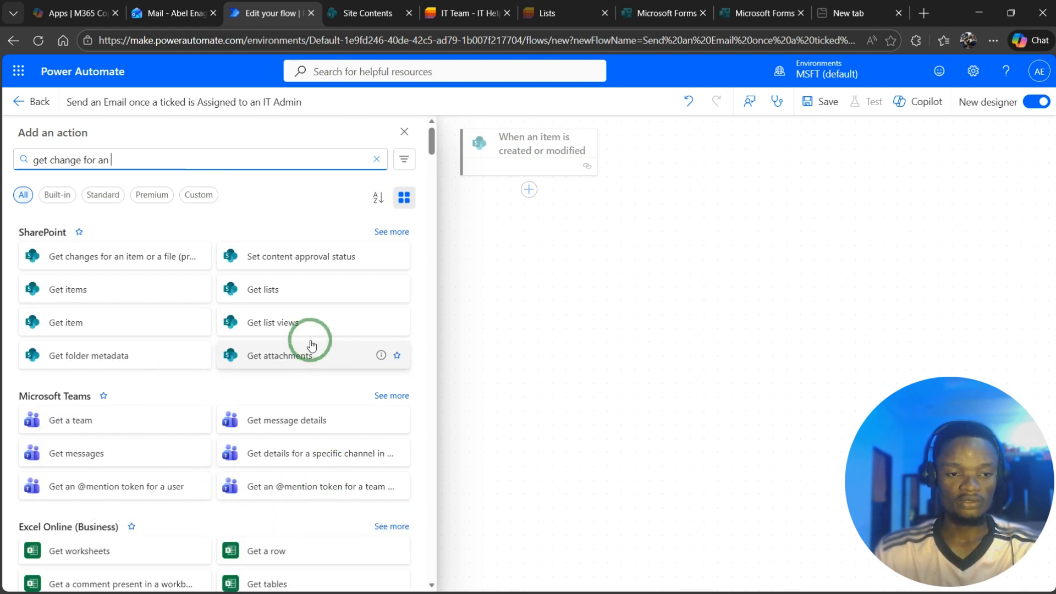
{"action": "left_click", "coordinate": [109, 259]}
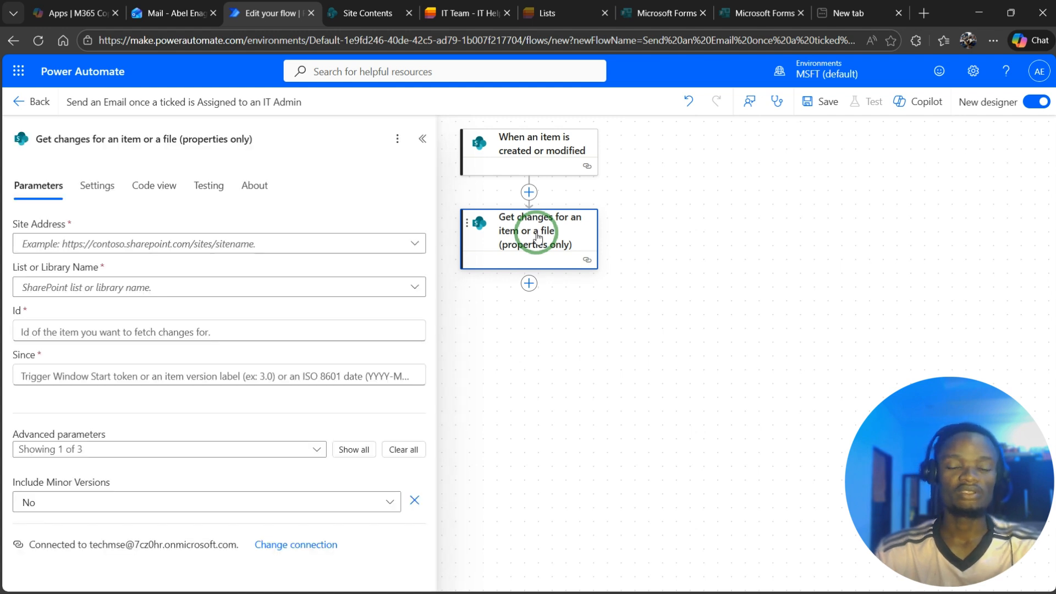
Point the Get changes action to the IT Team site and IT Helpdesk list, using the trigger's ID as its Id.
{"action": "left_click", "coordinate": [192, 248]}
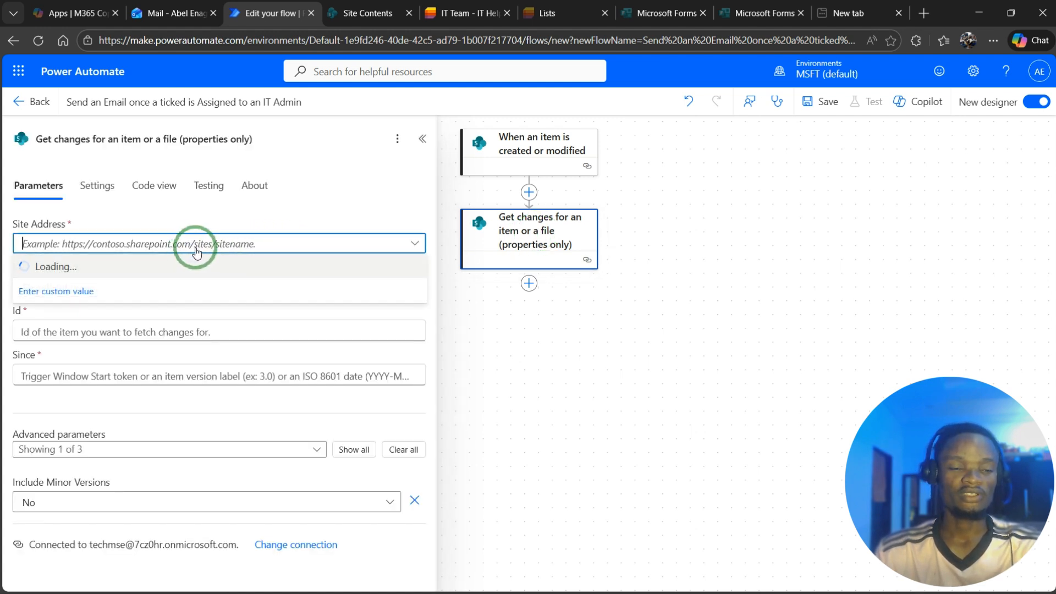
{"action": "left_click", "coordinate": [128, 291]}
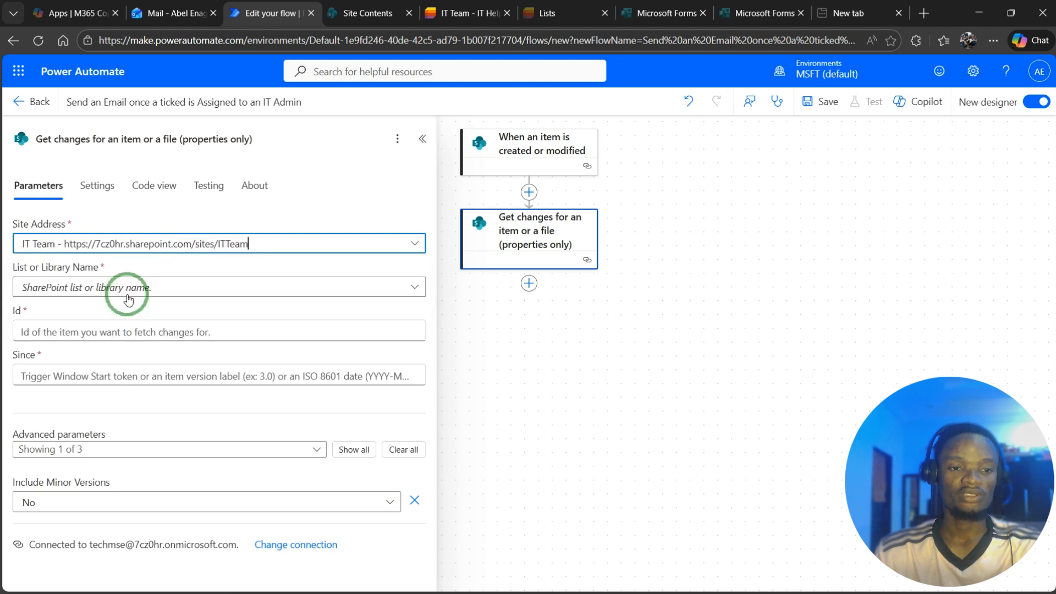
{"action": "left_click", "coordinate": [191, 283]}
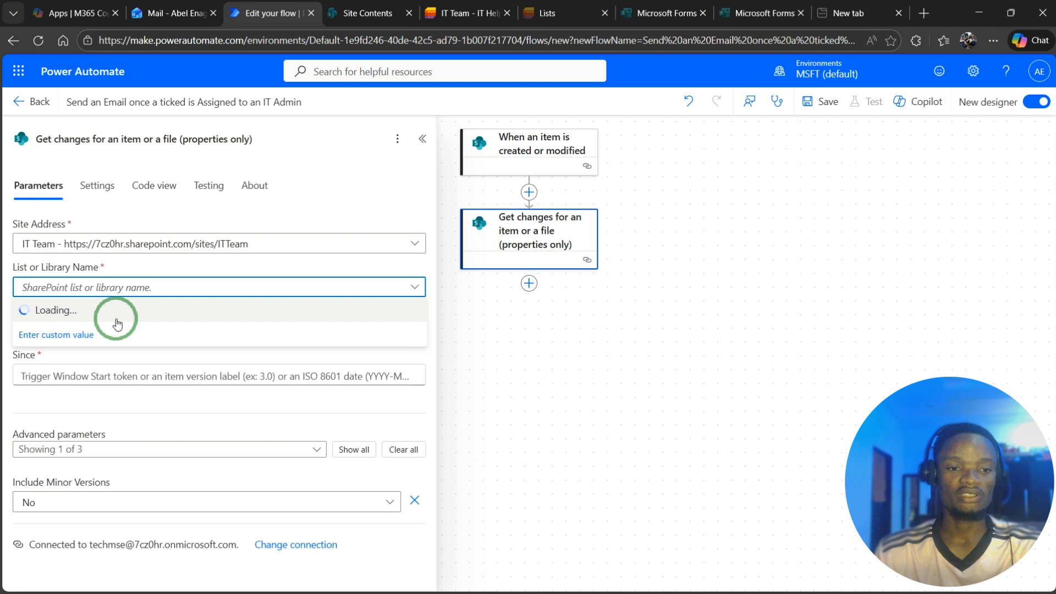
{"action": "left_click", "coordinate": [138, 336]}
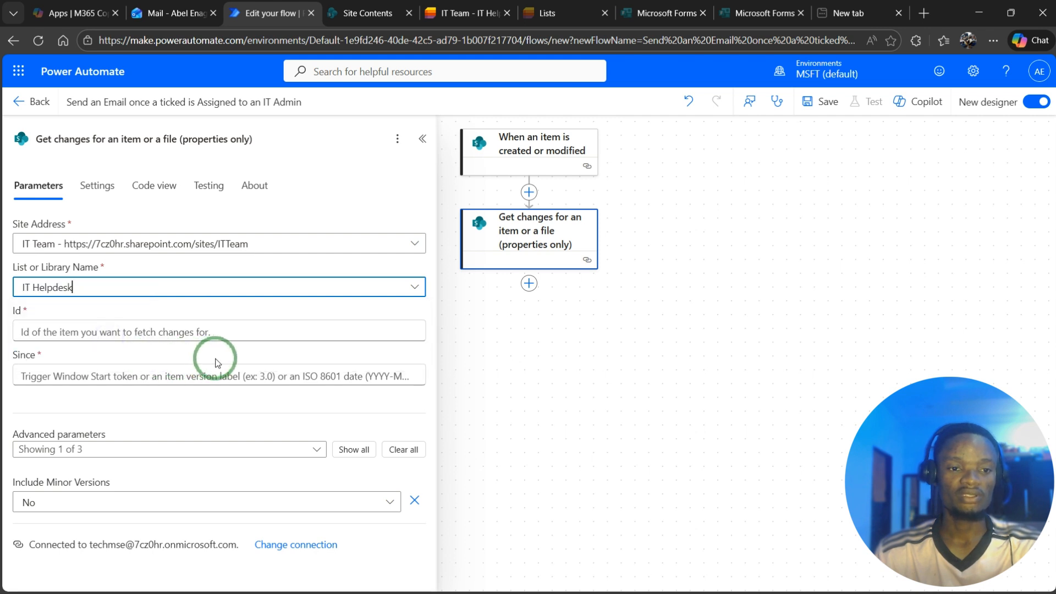
{"action": "left_click", "coordinate": [185, 330]}
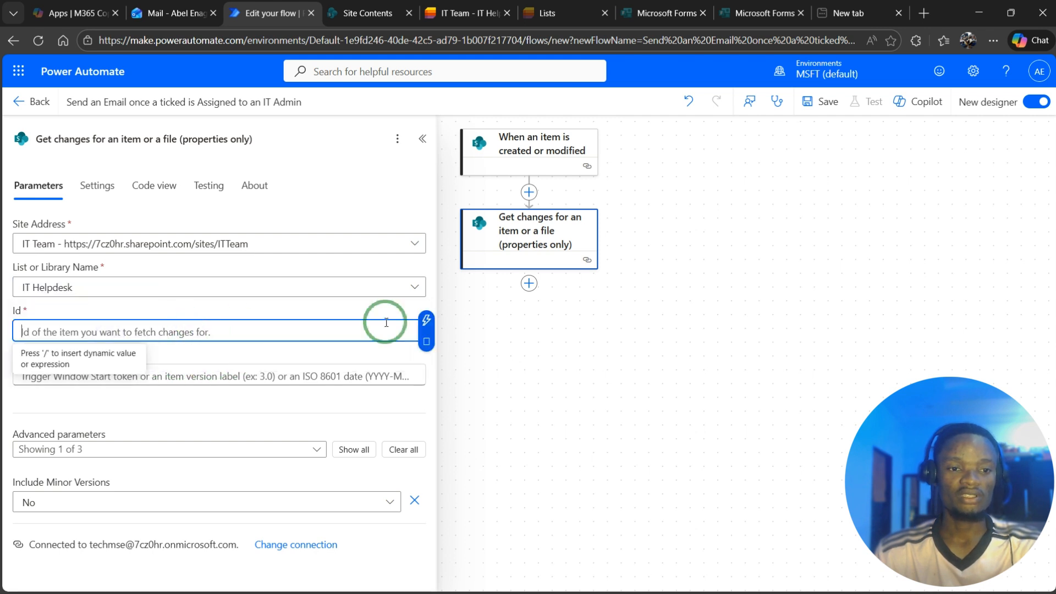
{"action": "left_click", "coordinate": [428, 318]}
{"action": "left_click", "coordinate": [486, 219]}
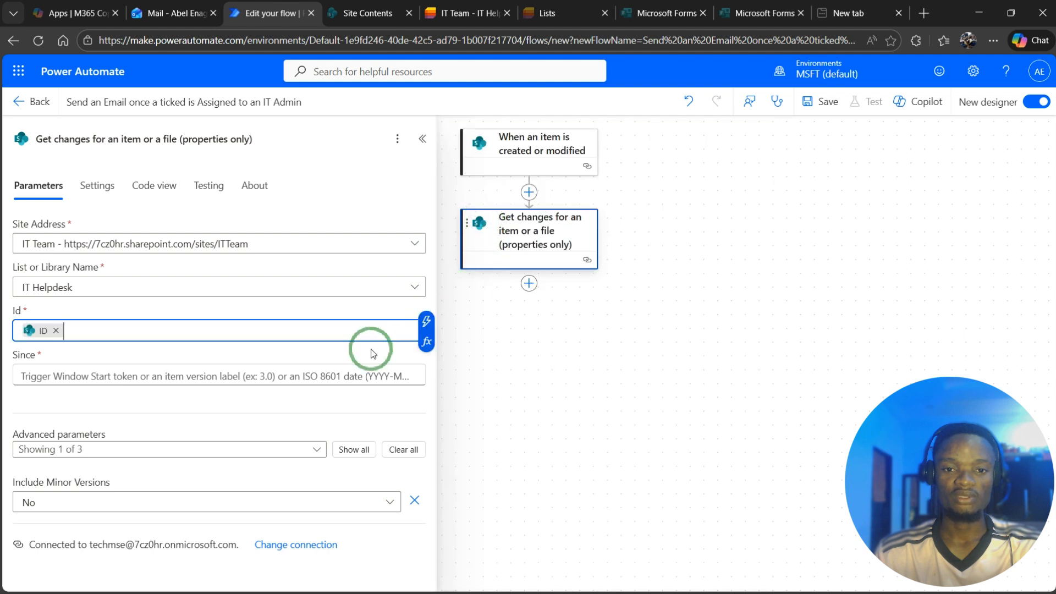
Set the Get changes action's Since value to the trigger's Trigger Window Start Token.
{"action": "left_click", "coordinate": [129, 374]}
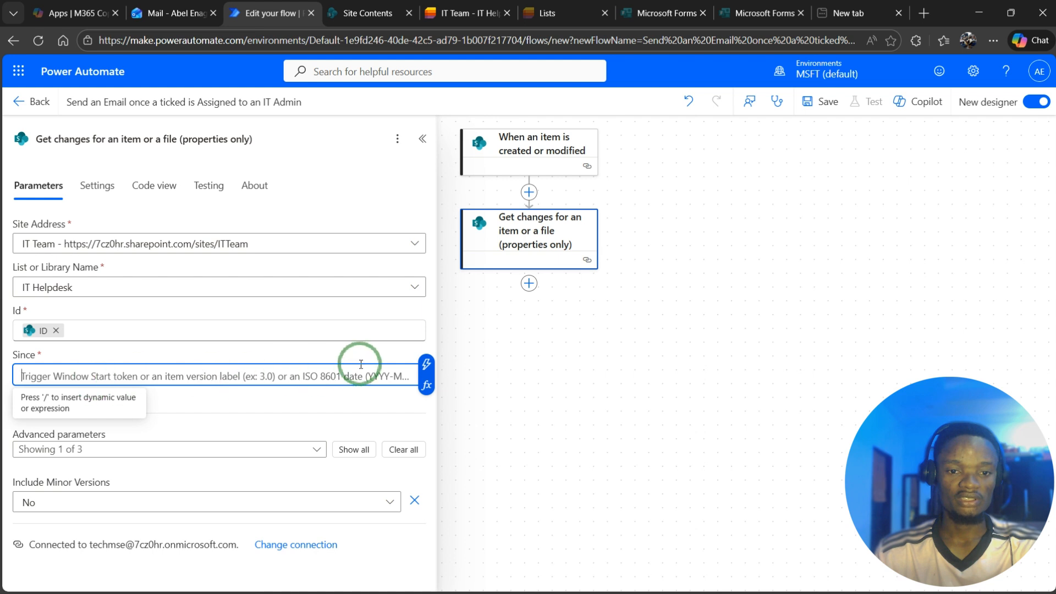
{"action": "left_click", "coordinate": [426, 365]}
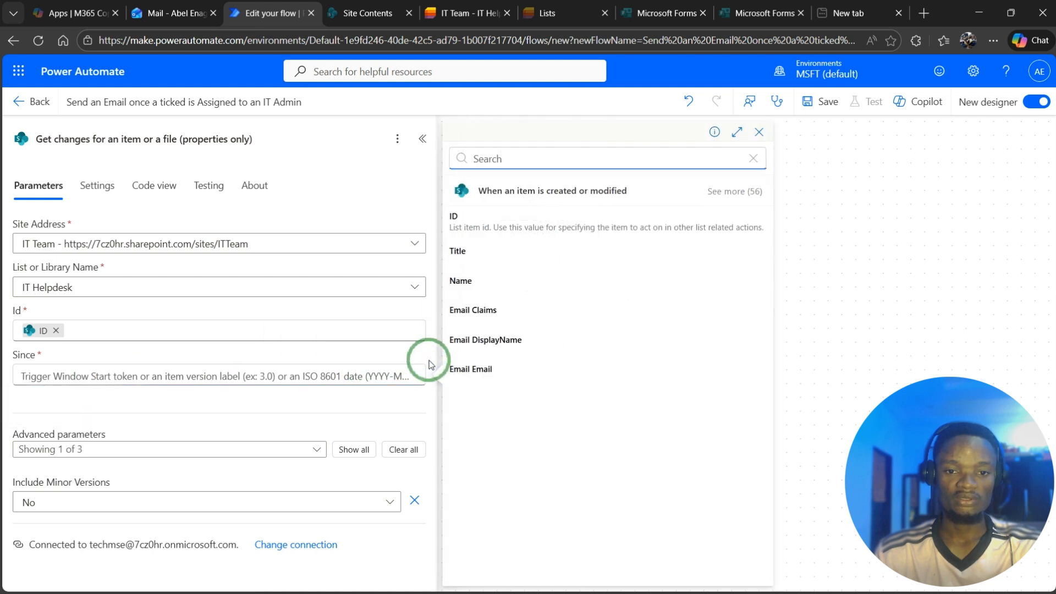
{"action": "left_click", "coordinate": [743, 192]}
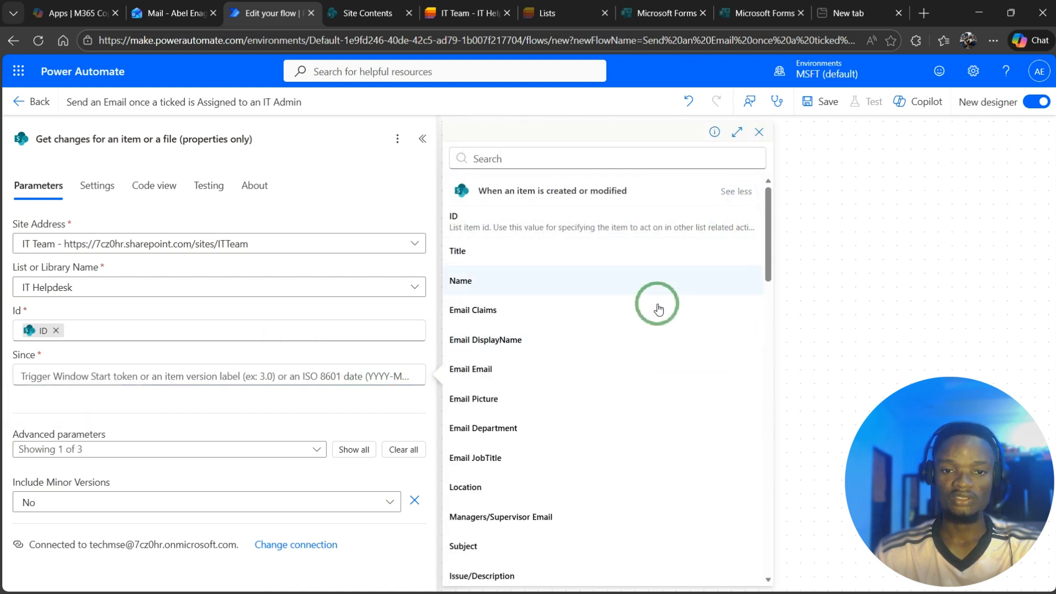
{"action": "scroll", "coordinate": [654, 308], "scroll_direction": "down", "scroll_amount": 3}
{"action": "scroll", "coordinate": [652, 319], "scroll_direction": "down", "scroll_amount": 15}
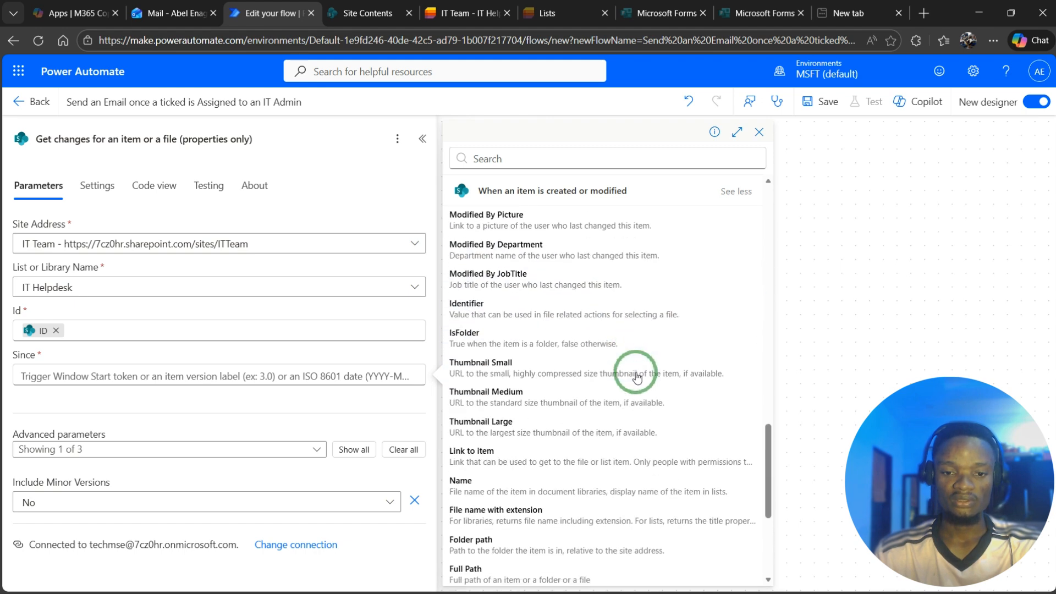
{"action": "scroll", "coordinate": [637, 377], "scroll_direction": "down", "scroll_amount": 1}
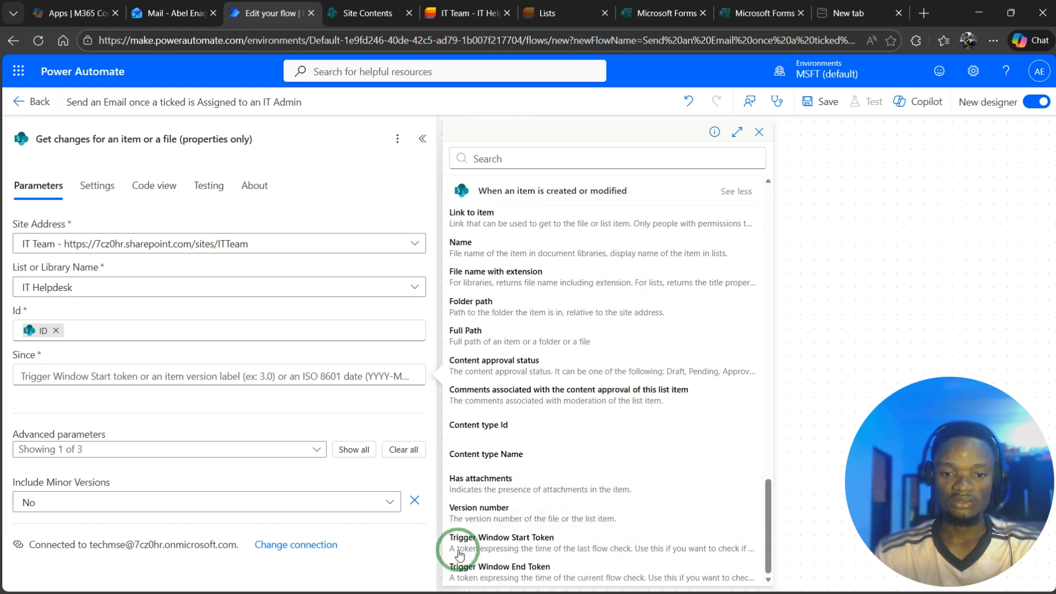
{"action": "left_click", "coordinate": [515, 539]}
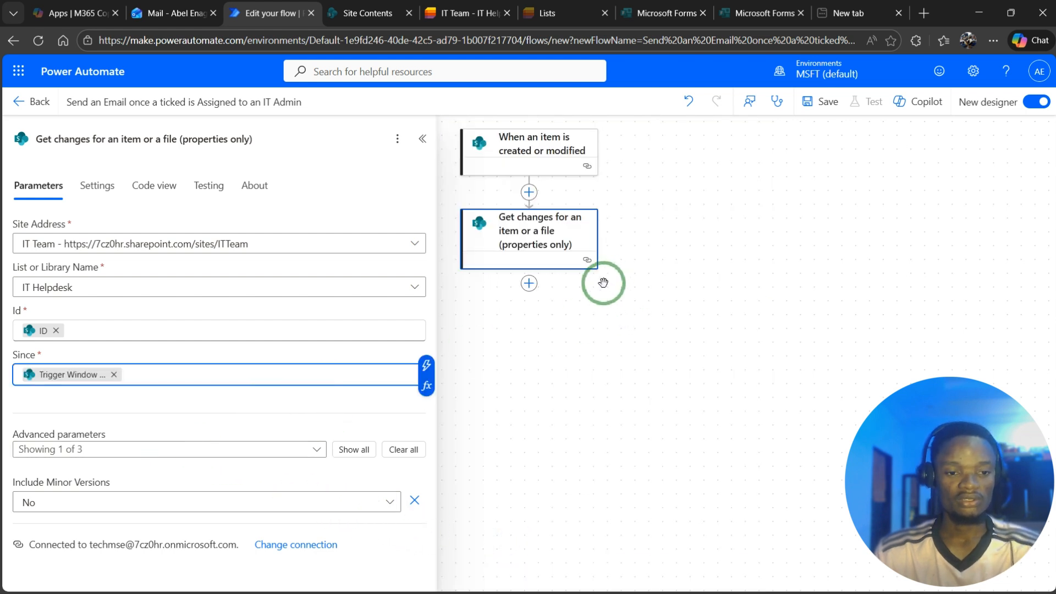
{"action": "left_click", "coordinate": [423, 139]}
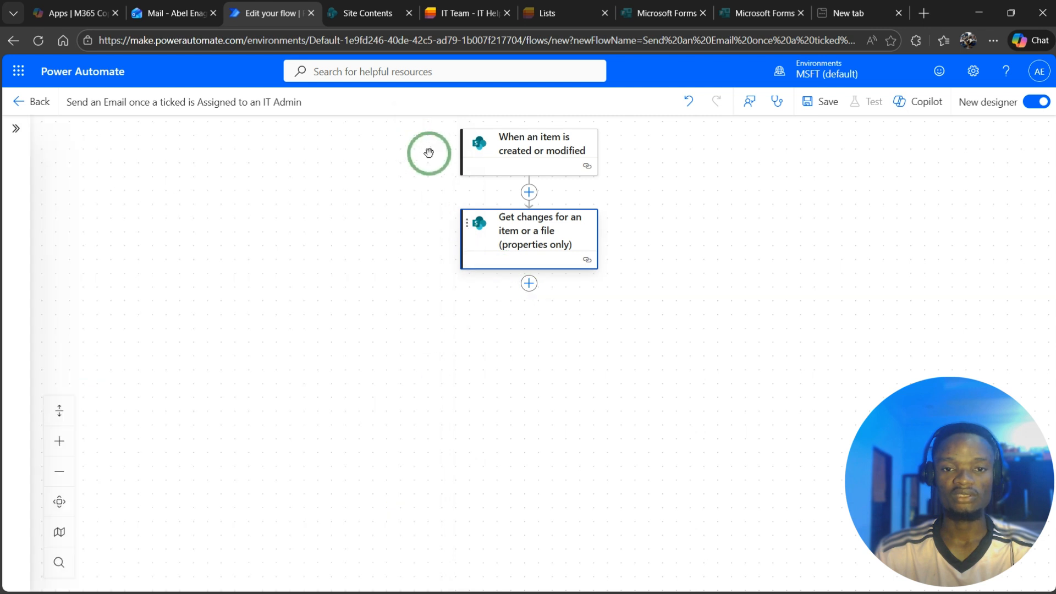
Add a Condition control below the Get changes action.
{"action": "left_click", "coordinate": [529, 284]}
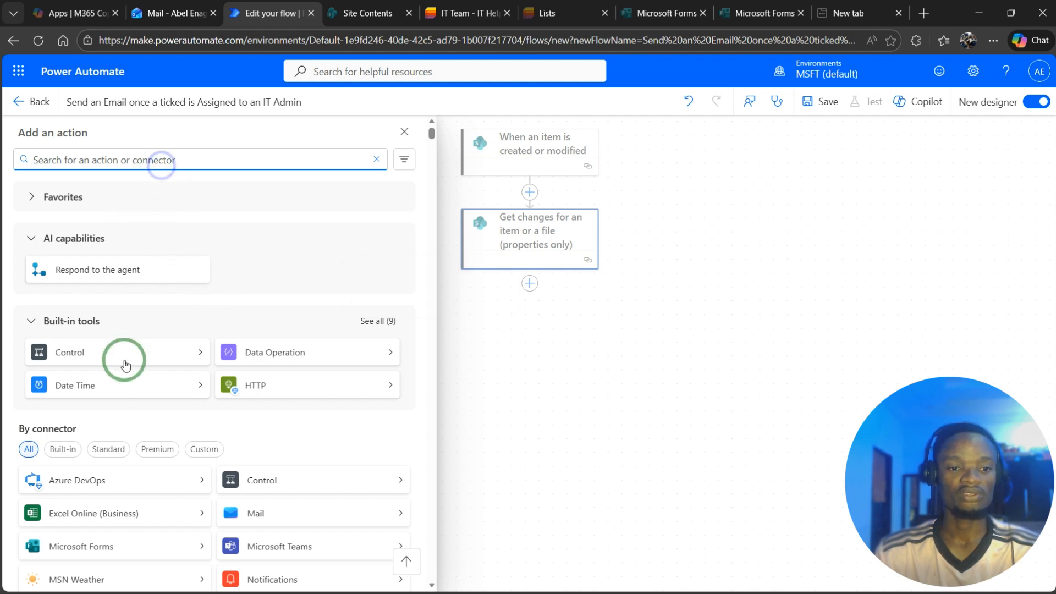
{"action": "left_click", "coordinate": [201, 355]}
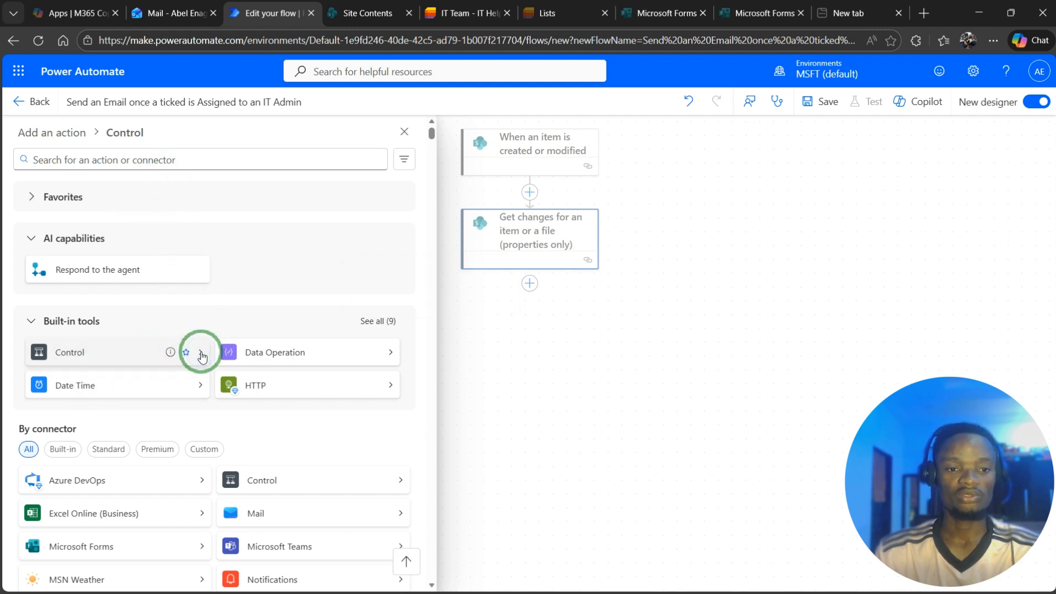
{"action": "left_click", "coordinate": [71, 196]}
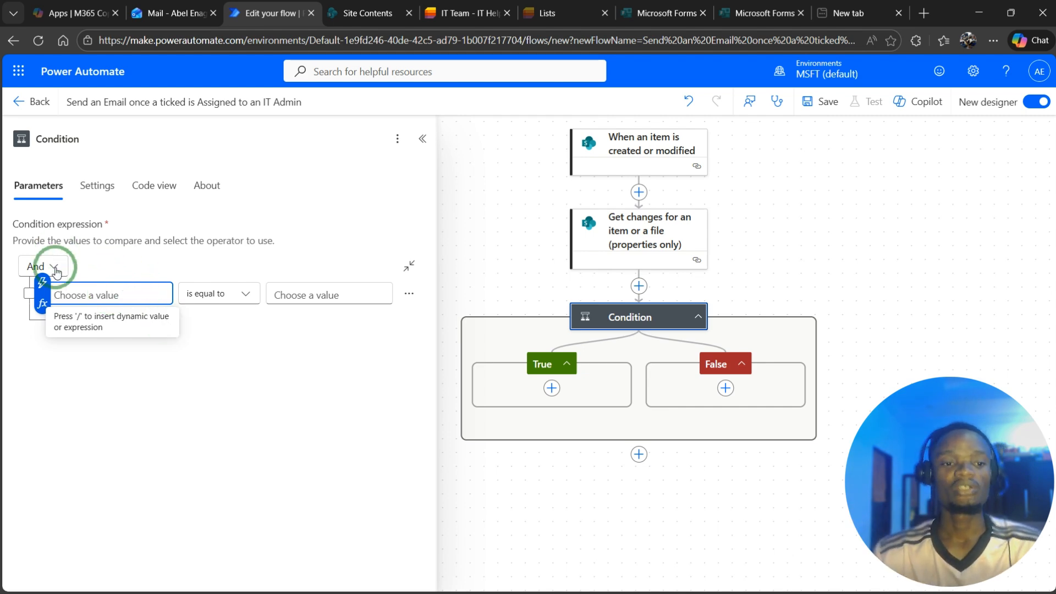
Set the first condition row's left operand to Has Column Changed: Assigned Task from the Get changes action.
{"action": "left_click", "coordinate": [41, 282]}
{"action": "left_click", "coordinate": [304, 245]}
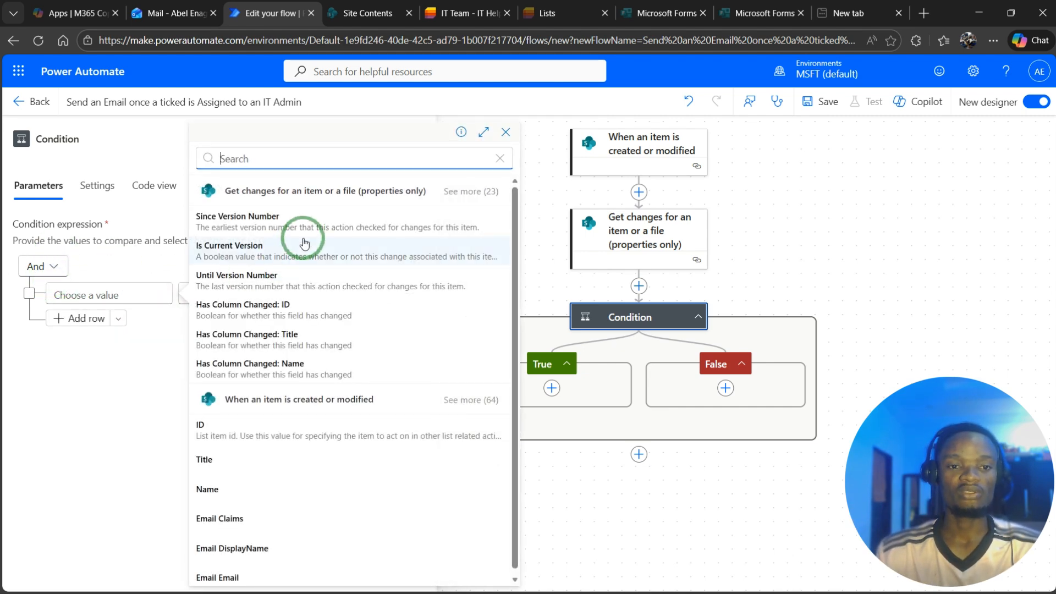
{"action": "left_click", "coordinate": [471, 191]}
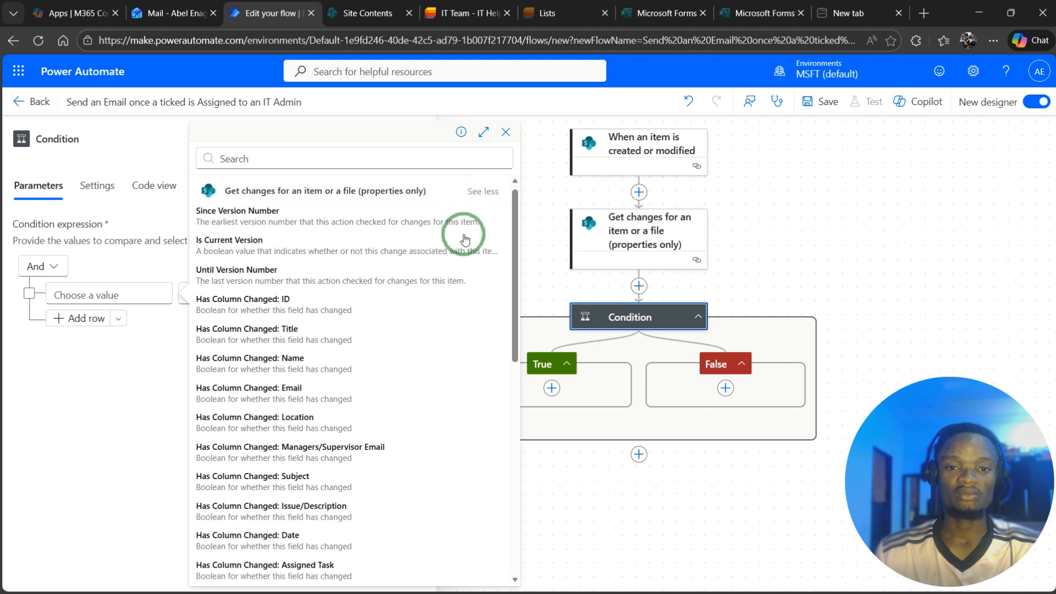
{"action": "left_click_drag", "start_coordinate": [517, 258], "coordinate": [514, 322]}
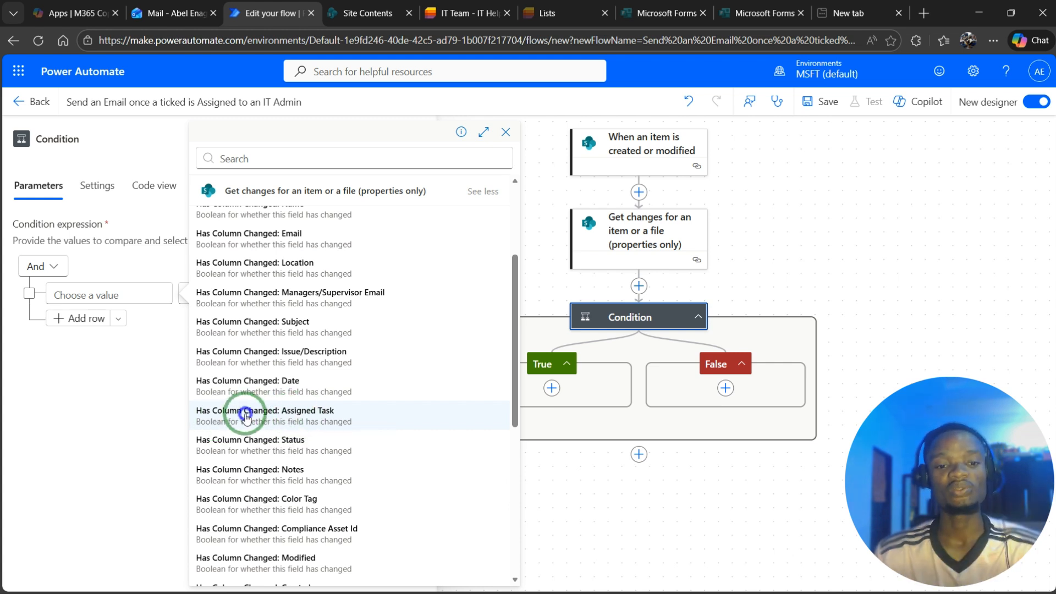
{"action": "left_click", "coordinate": [245, 416]}
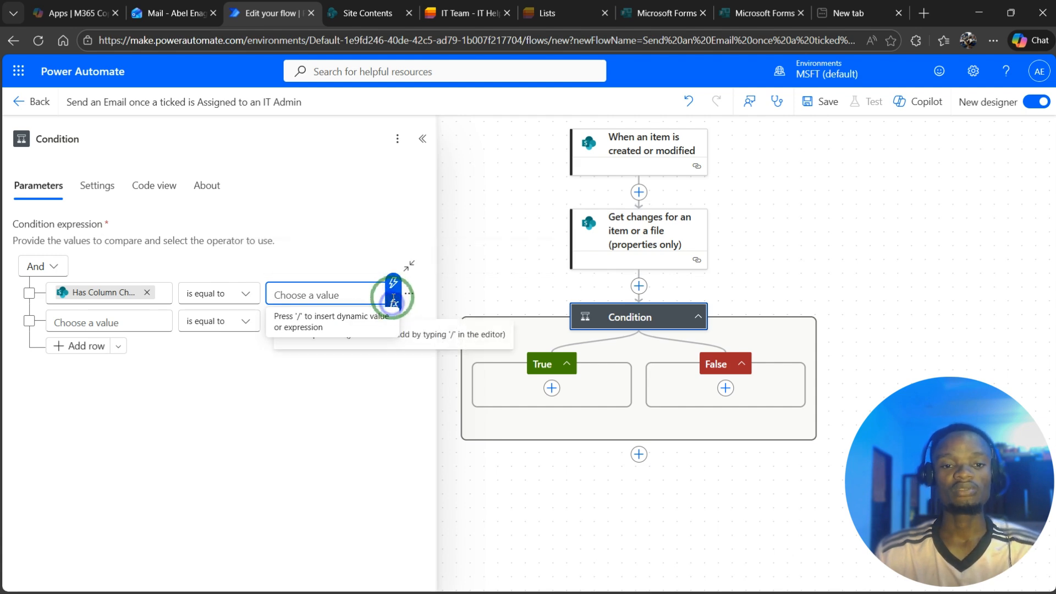
Compare the Assigned Task change check in the first condition row with the expression true.
{"action": "left_click", "coordinate": [394, 299]}
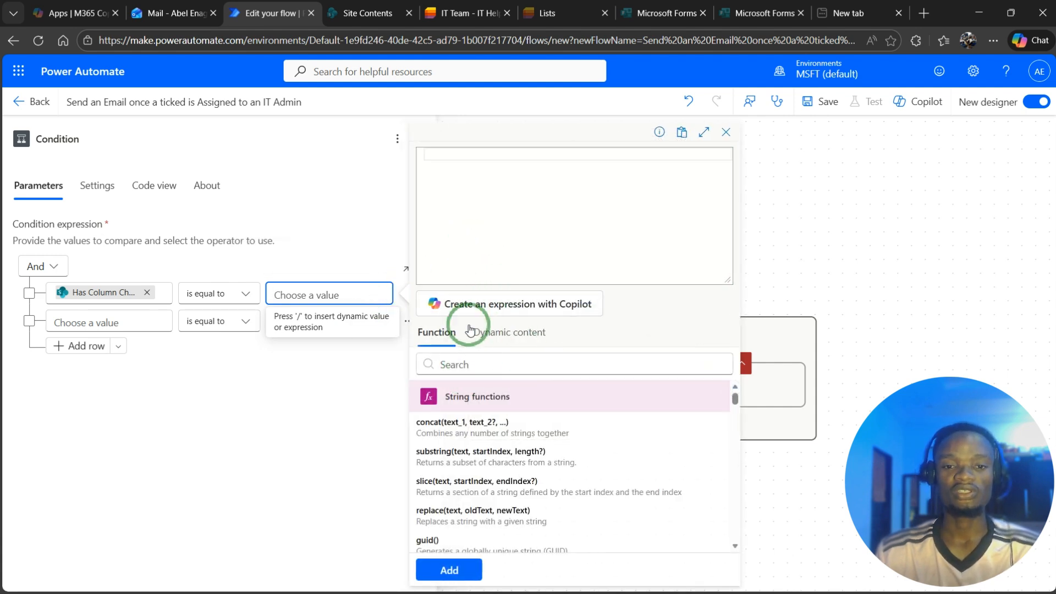
{"action": "left_click", "coordinate": [464, 191]}
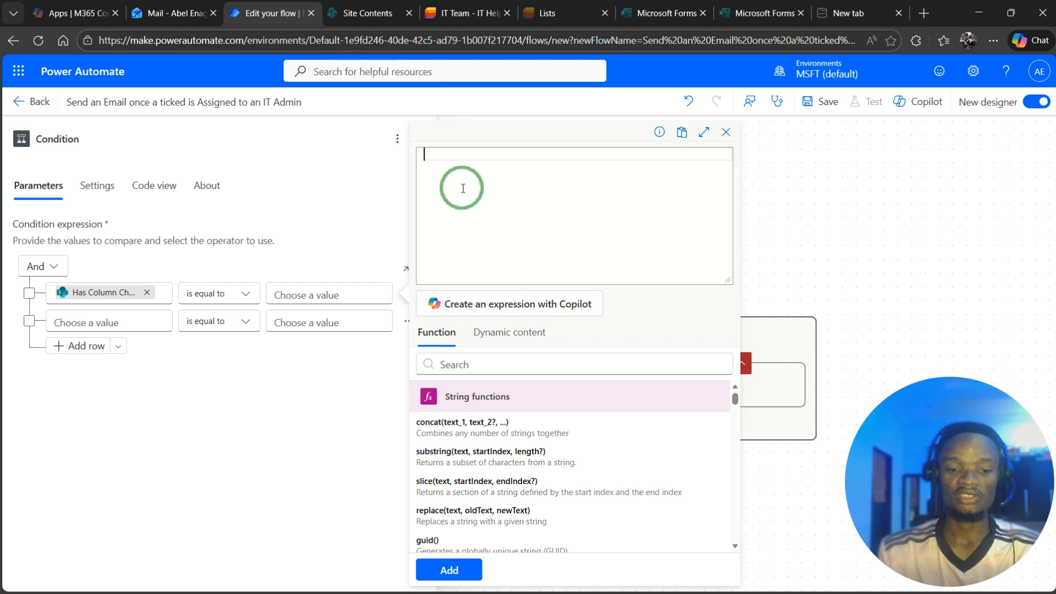
{"action": "type", "text": "tru"}
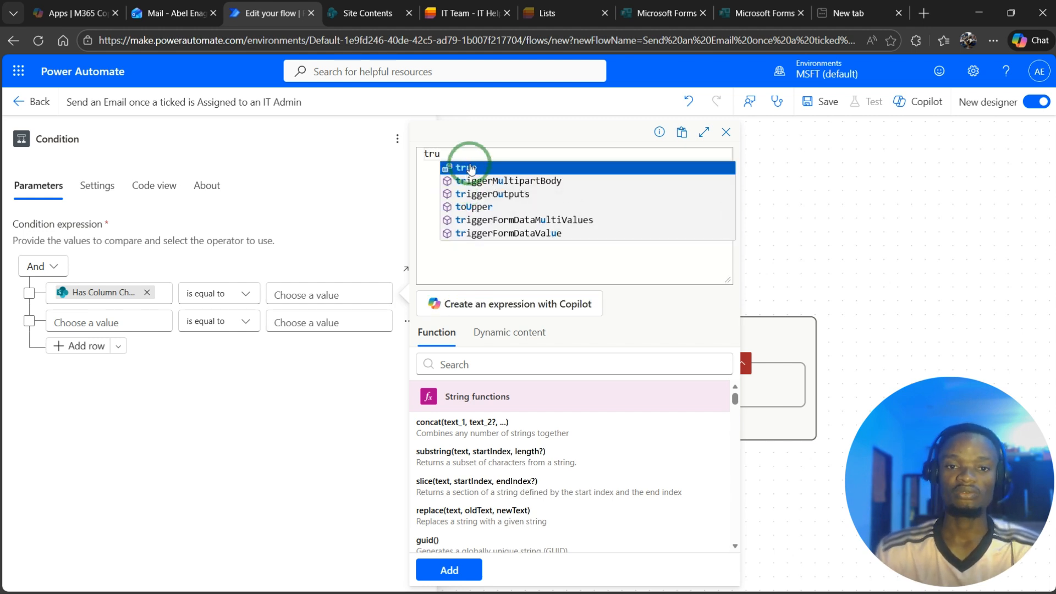
{"action": "left_click", "coordinate": [470, 168]}
{"action": "left_click", "coordinate": [459, 572]}
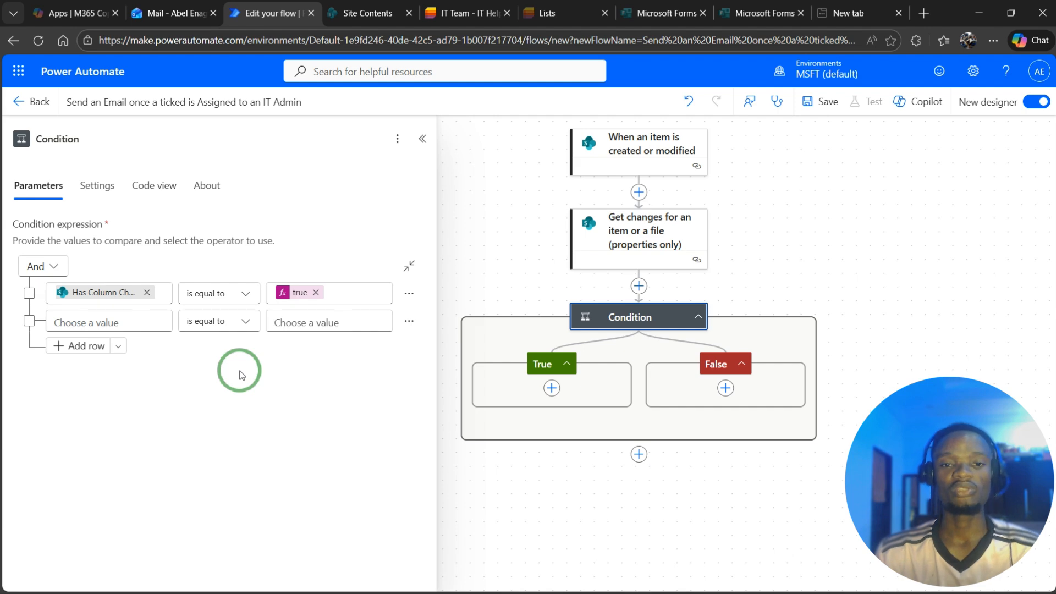
Switch to the IT Helpdesk list in Microsoft Lists, examine the first ticket's Assigned Task cell, and return to the flow in Power Automate.
{"action": "left_click", "coordinate": [482, 16]}
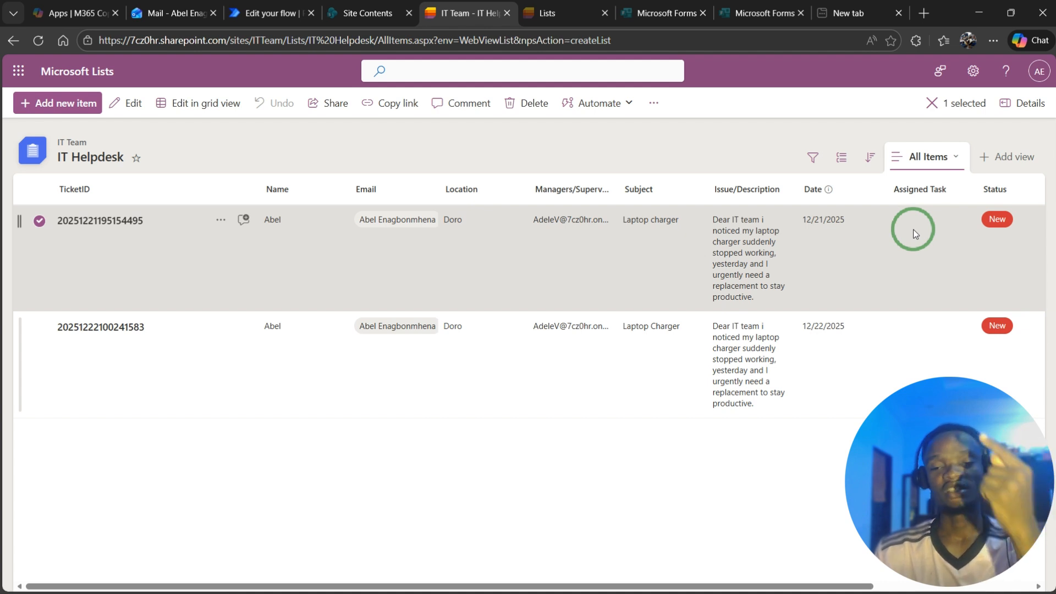
{"action": "left_click", "coordinate": [914, 234]}
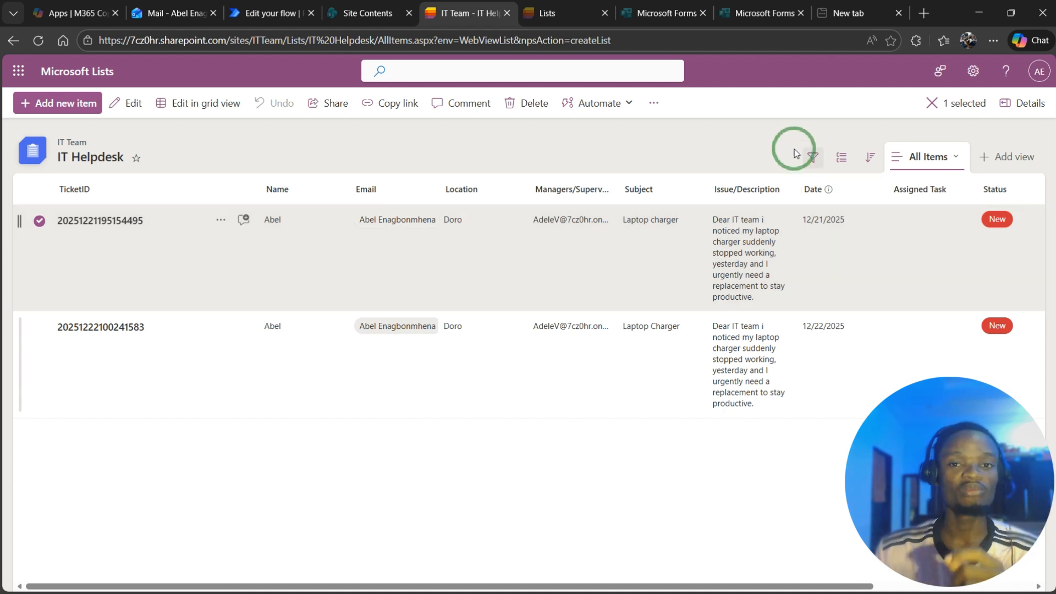
{"action": "left_click", "coordinate": [264, 14]}
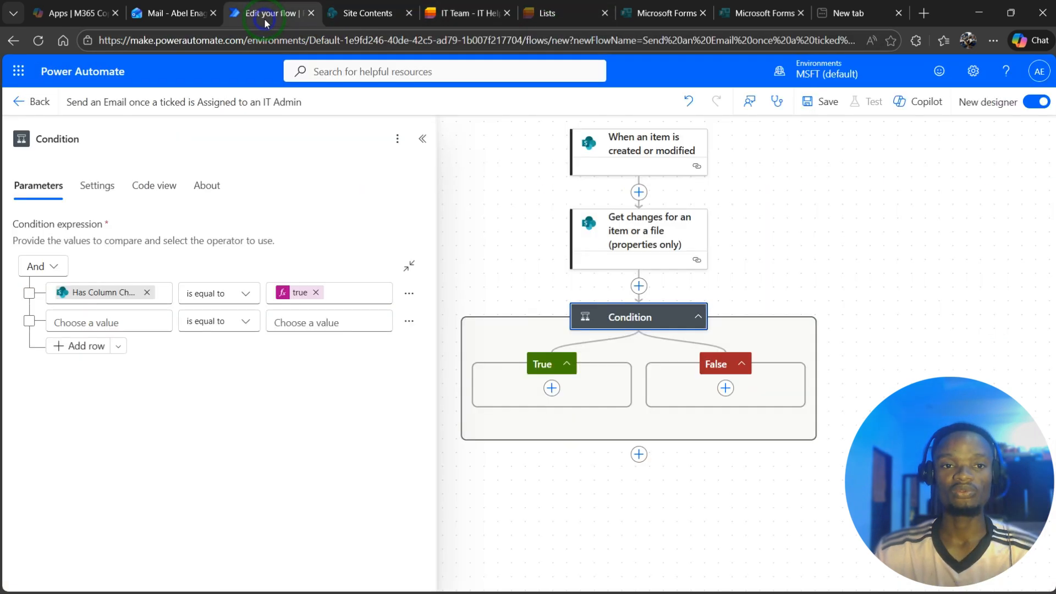
Set the second condition row to the trigger's Assigned Task DisplayName with the operator "is not equal to".
{"action": "left_click", "coordinate": [110, 320]}
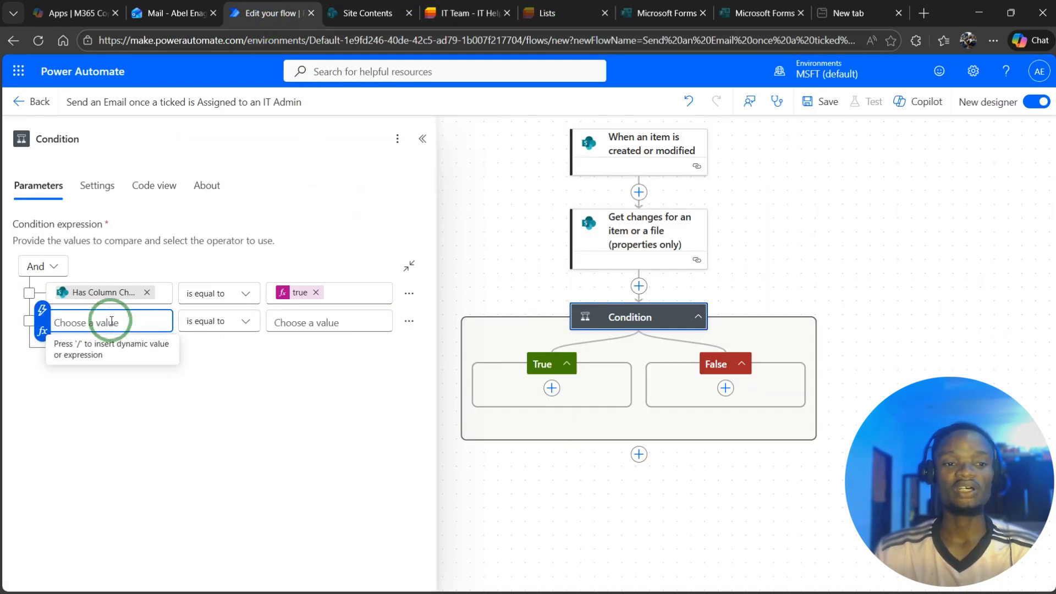
{"action": "left_click", "coordinate": [42, 311]}
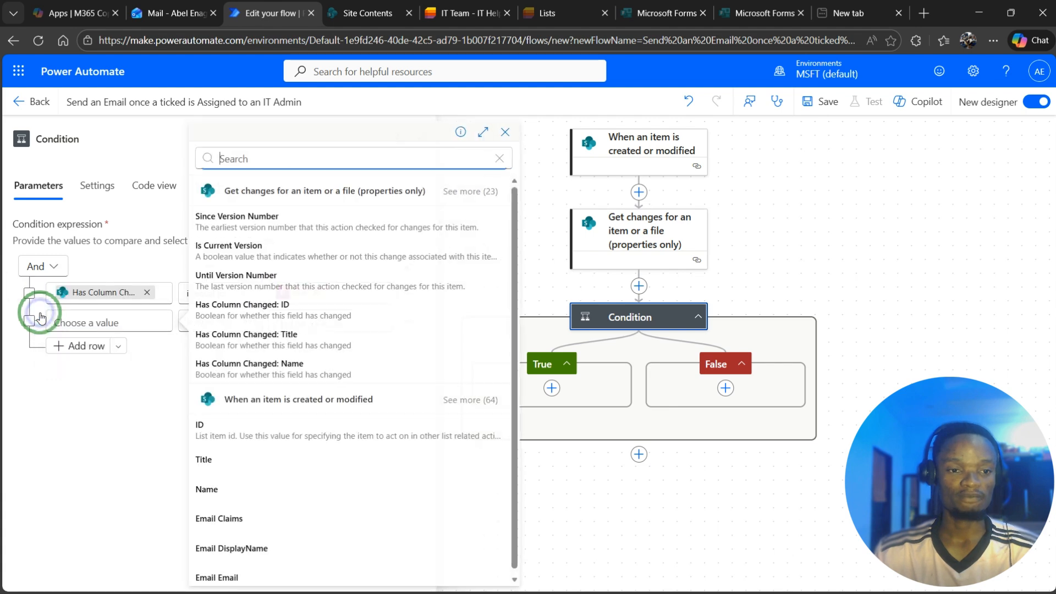
{"action": "left_click", "coordinate": [471, 399]}
{"action": "left_click_drag", "start_coordinate": [512, 230], "coordinate": [510, 341]}
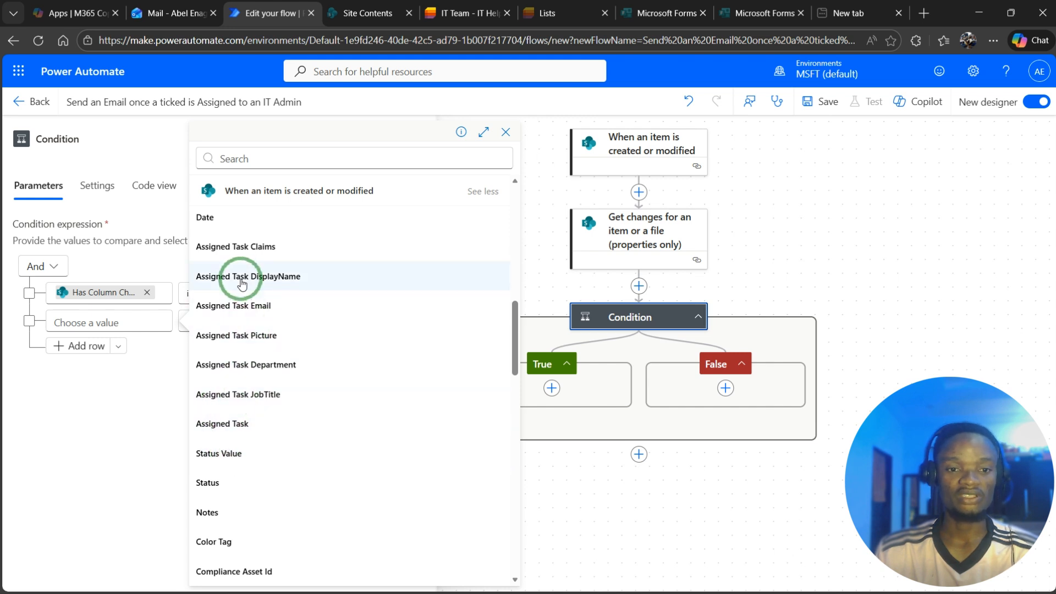
{"action": "left_click", "coordinate": [270, 276]}
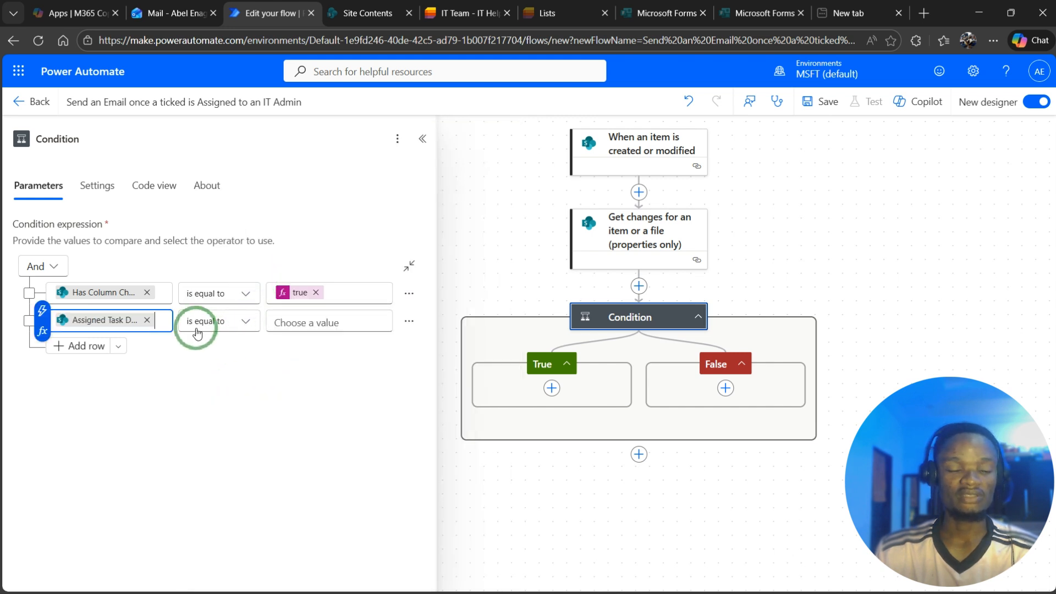
{"action": "left_click", "coordinate": [220, 320]}
{"action": "left_click", "coordinate": [303, 257]}
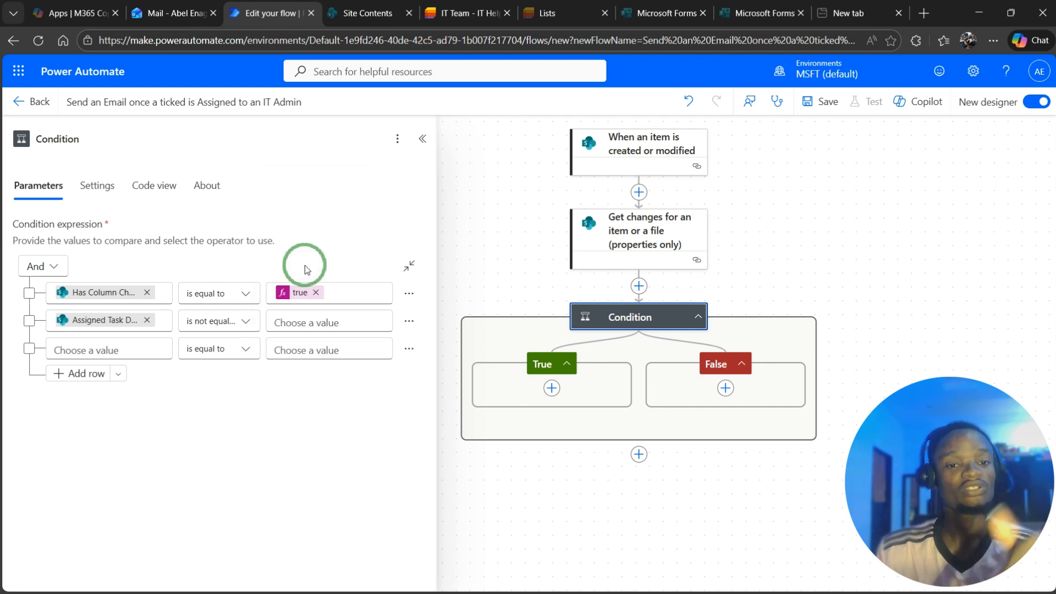
Enter the expression null as the second condition row's comparison value and collapse the Condition settings.
{"action": "left_click", "coordinate": [318, 323]}
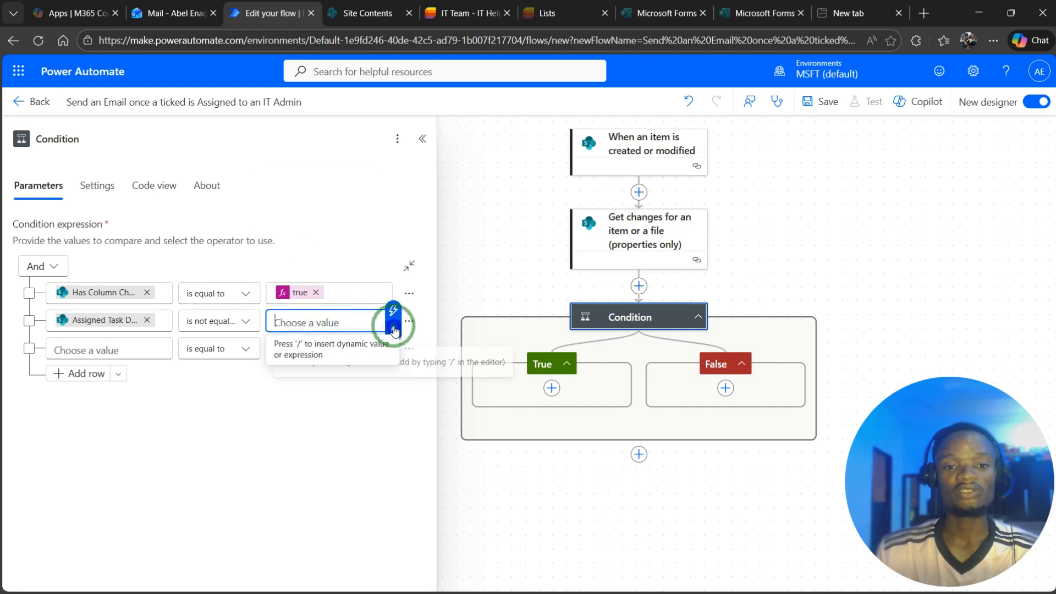
{"action": "left_click", "coordinate": [394, 328]}
{"action": "left_click", "coordinate": [482, 207]}
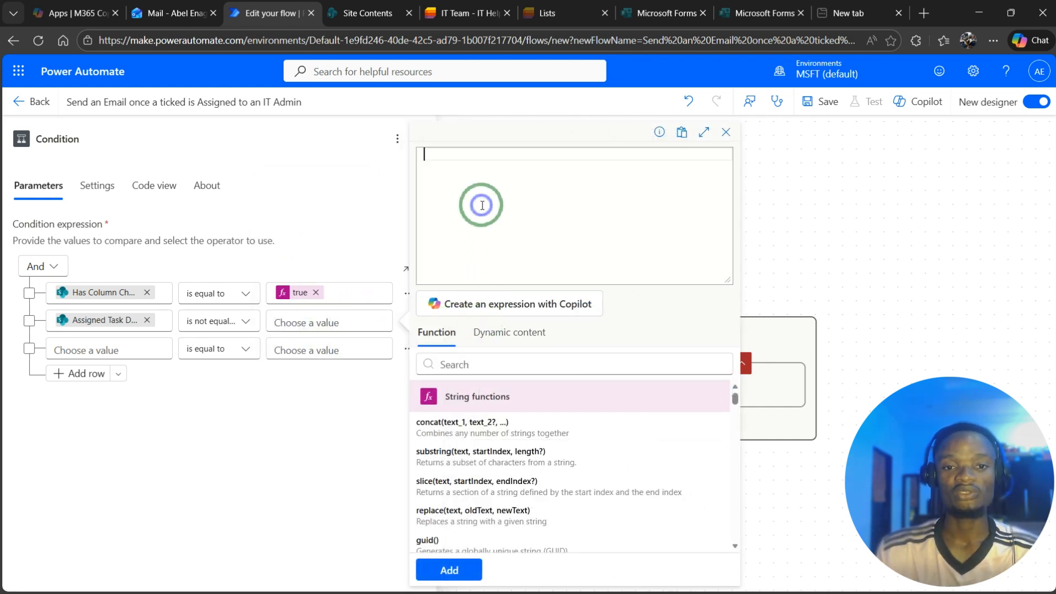
{"action": "type", "text": "null"}
{"action": "key", "text": "Return"}
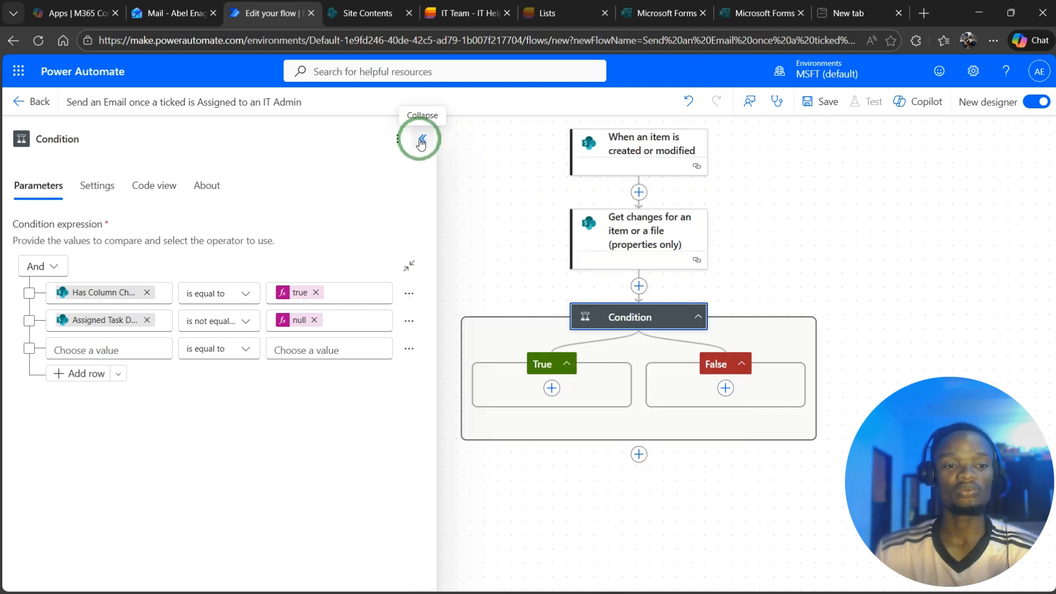
{"action": "left_click", "coordinate": [420, 140]}
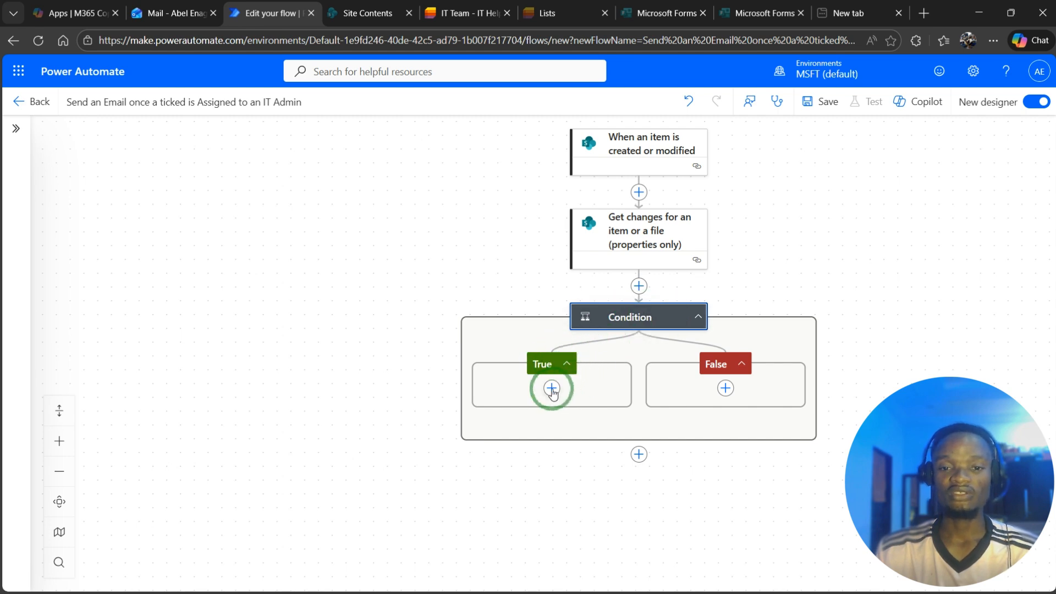
Add the Office 365 Outlook action "Send an email (V2)" to the condition's True branch.
{"action": "left_click", "coordinate": [552, 388]}
{"action": "left_click", "coordinate": [536, 345]}
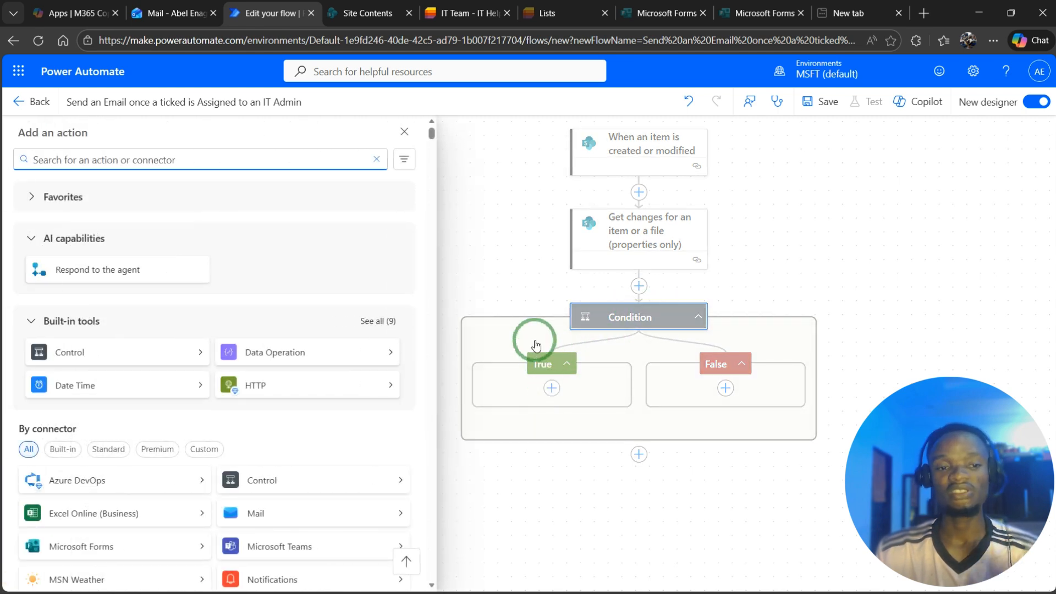
{"action": "type", "text": "send"}
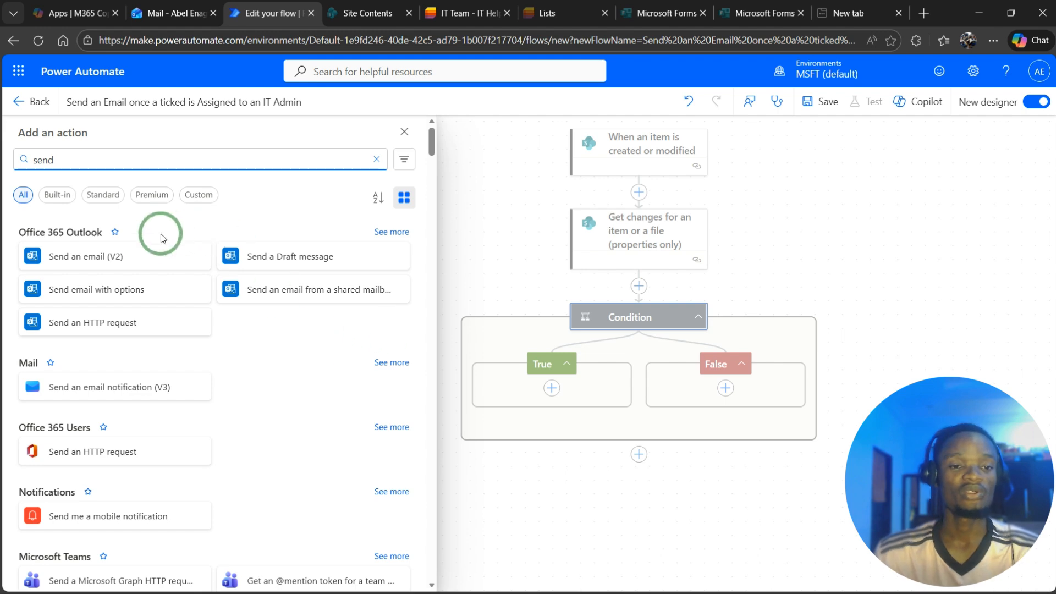
{"action": "left_click", "coordinate": [133, 254]}
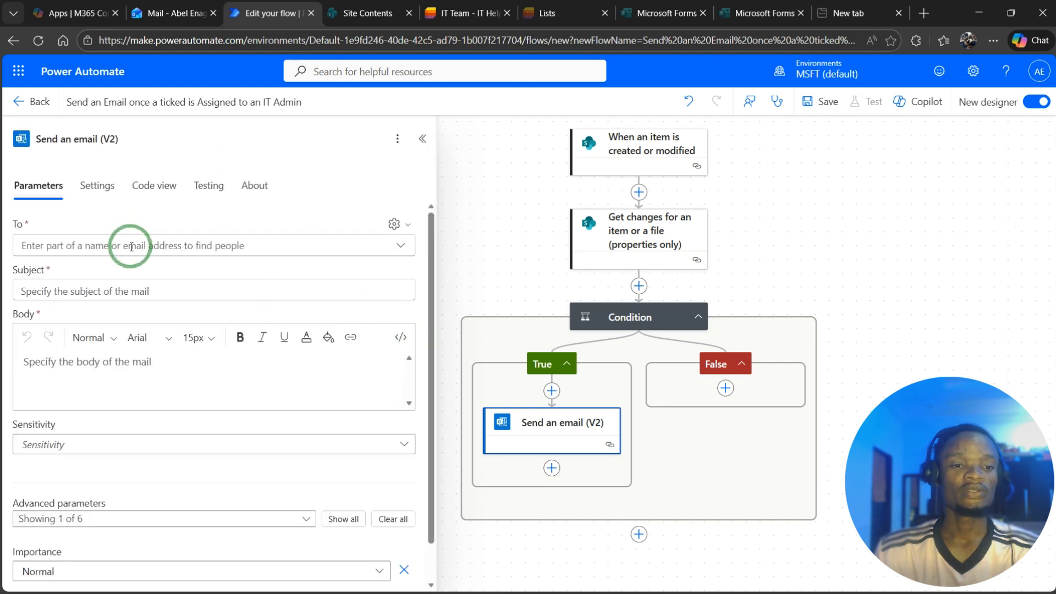
Switch the email's To field from people search to dynamic content.
{"action": "left_click", "coordinate": [132, 246]}
{"action": "left_click", "coordinate": [396, 225]}
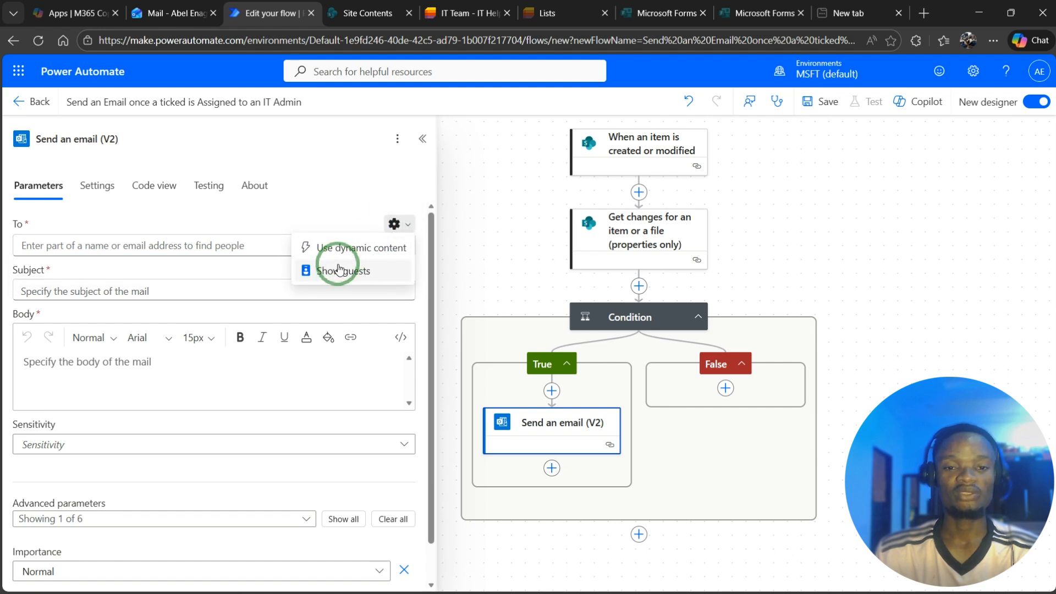
{"action": "left_click", "coordinate": [343, 248]}
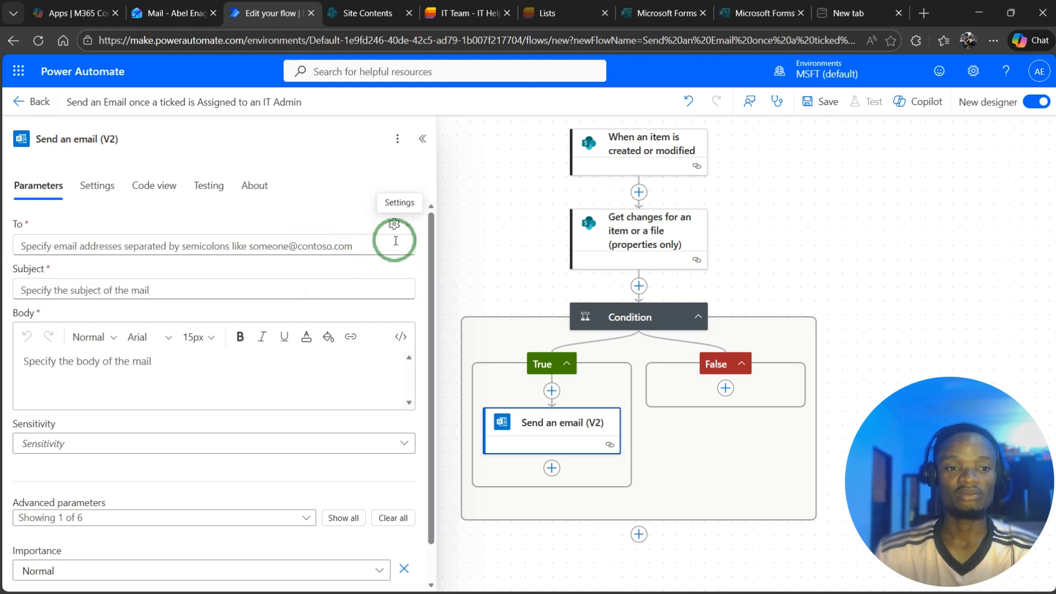
{"action": "left_click", "coordinate": [396, 225]}
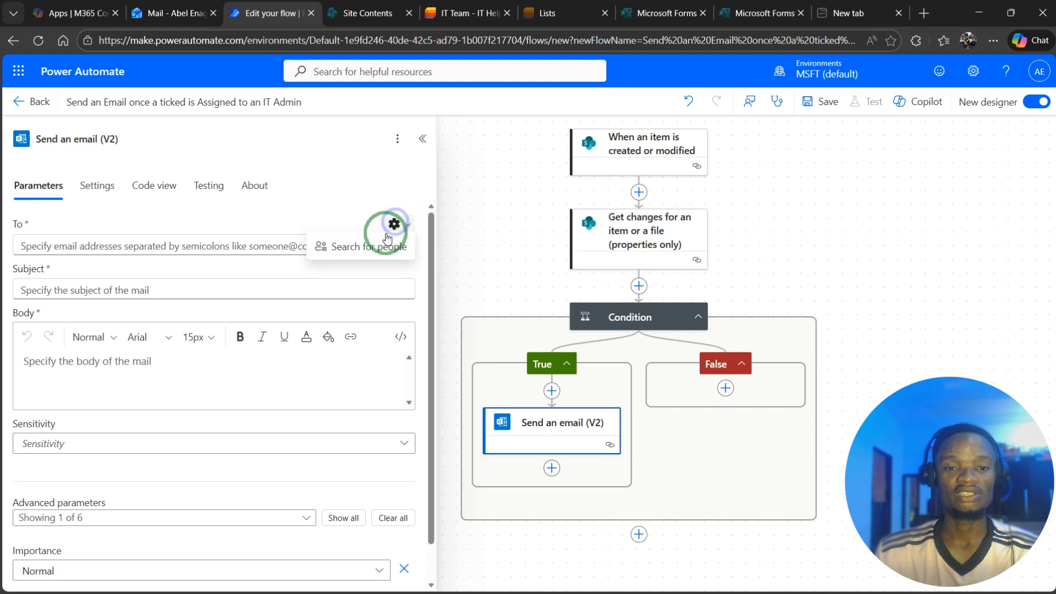
Set the email's To recipient to the trigger's Assigned Task Email value.
{"action": "left_click", "coordinate": [230, 246]}
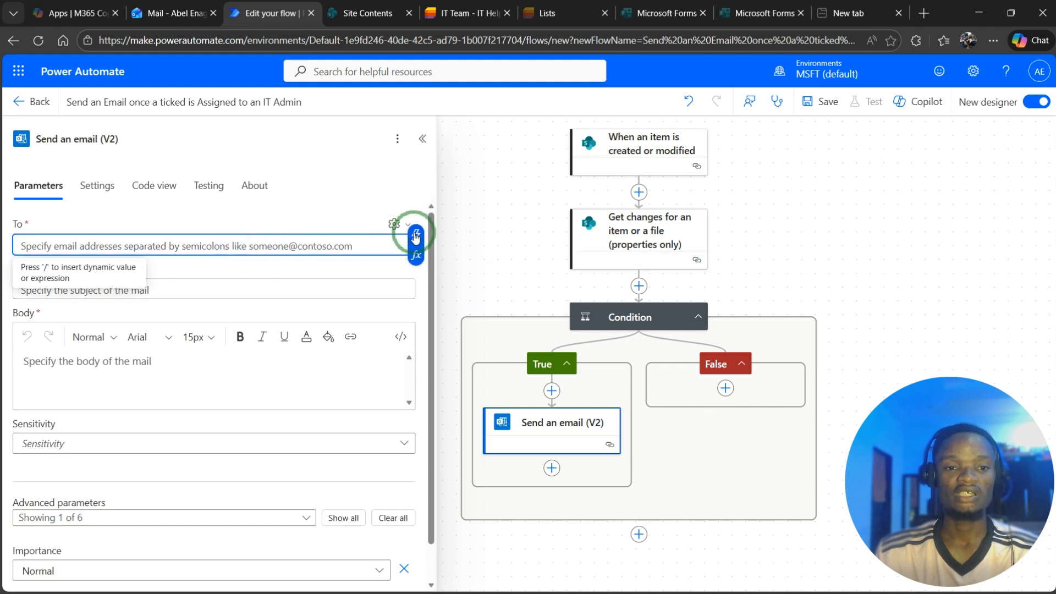
{"action": "left_click", "coordinate": [423, 235]}
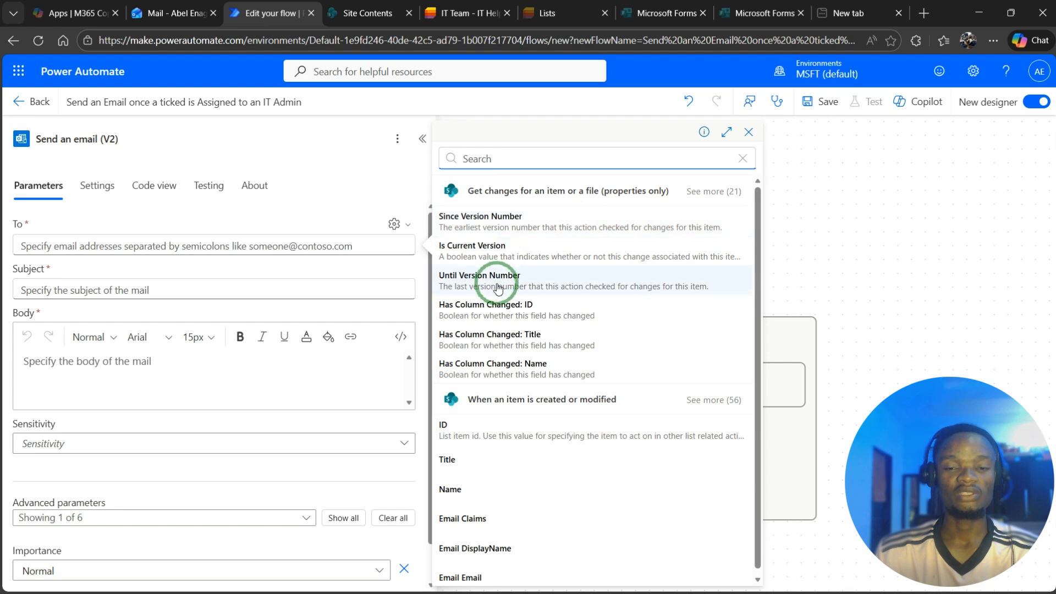
{"action": "left_click_drag", "start_coordinate": [747, 313], "coordinate": [754, 397]}
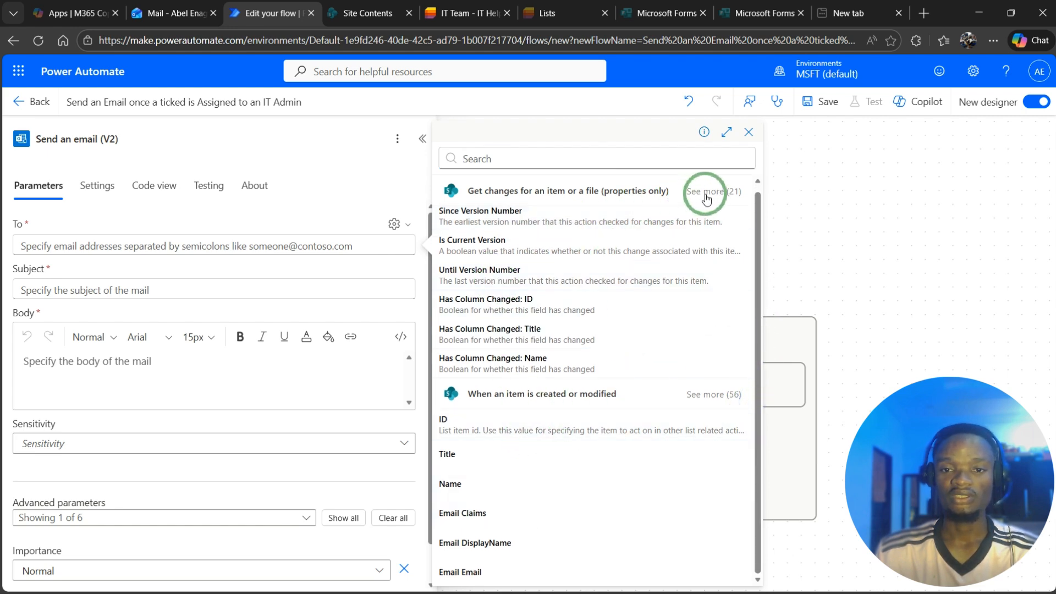
{"action": "left_click", "coordinate": [711, 394]}
{"action": "scroll", "coordinate": [667, 313], "scroll_direction": "down", "scroll_amount": 10}
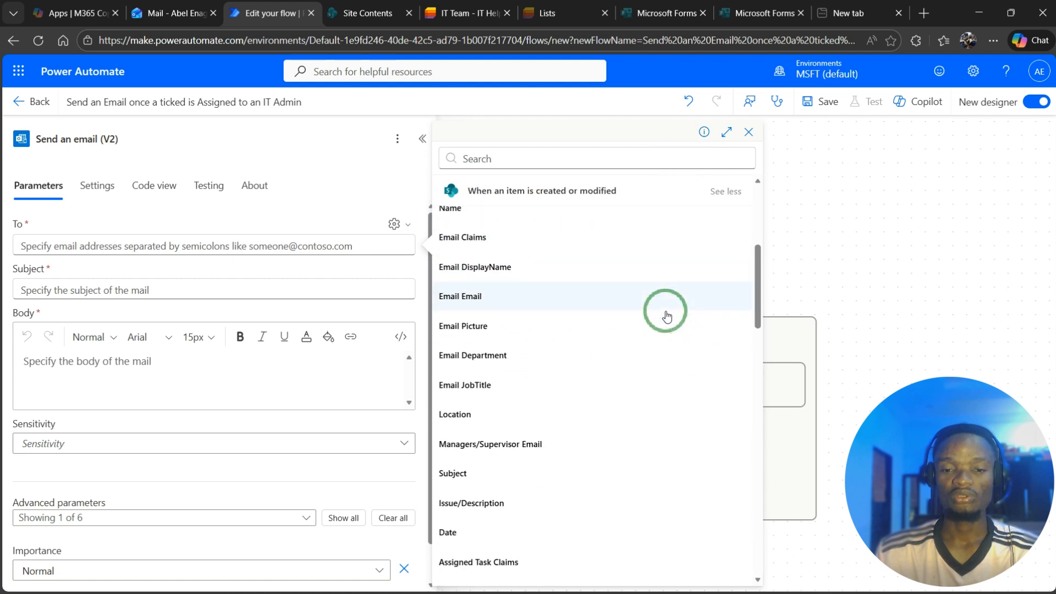
{"action": "scroll", "coordinate": [653, 326], "scroll_direction": "down", "scroll_amount": 2}
{"action": "scroll", "coordinate": [542, 297], "scroll_direction": "up", "scroll_amount": 3}
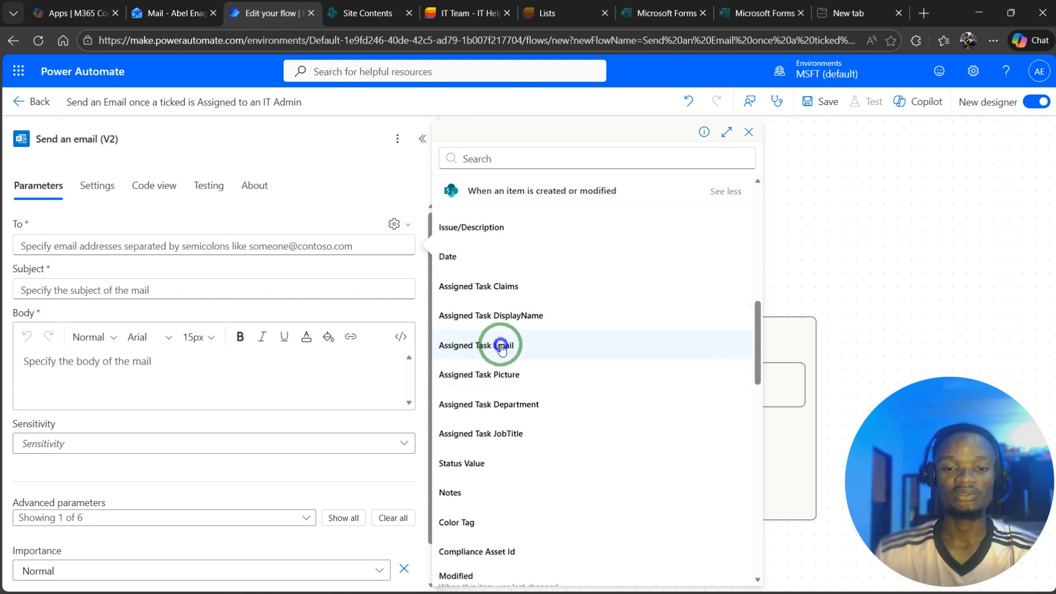
{"action": "left_click", "coordinate": [475, 347]}
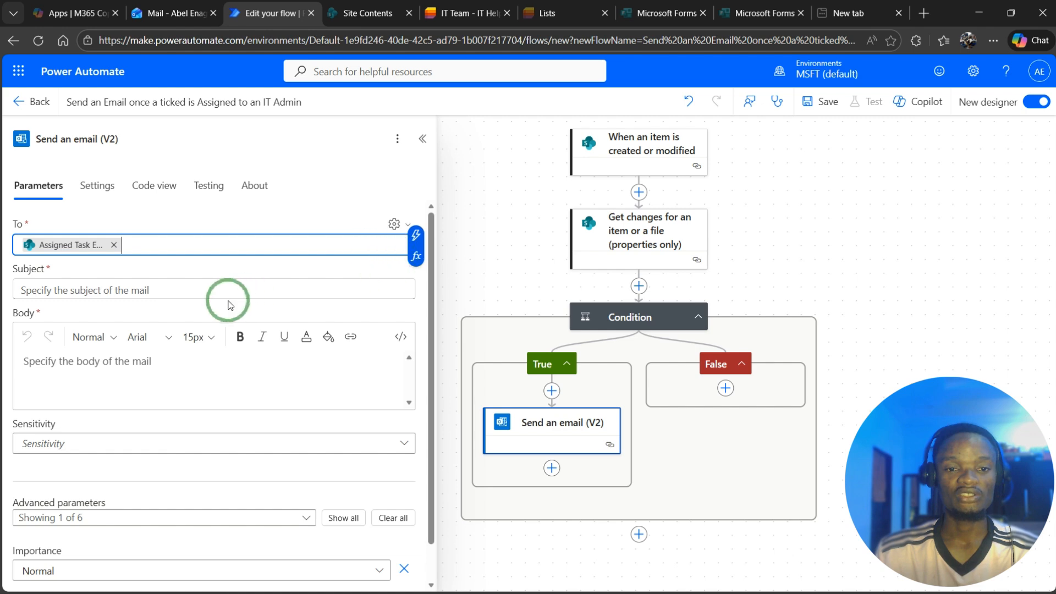
Set the email's Subject to the Subject value from the "When an item is created or modified" trigger.
{"action": "left_click", "coordinate": [225, 294]}
{"action": "left_click", "coordinate": [416, 281]}
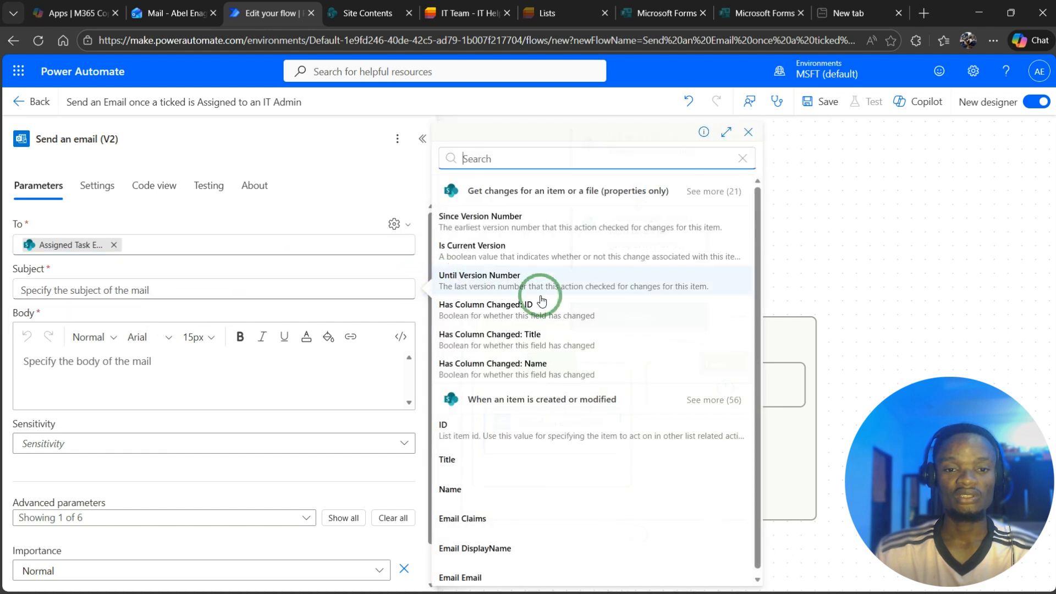
{"action": "scroll", "coordinate": [495, 274], "scroll_direction": "down", "scroll_amount": 1}
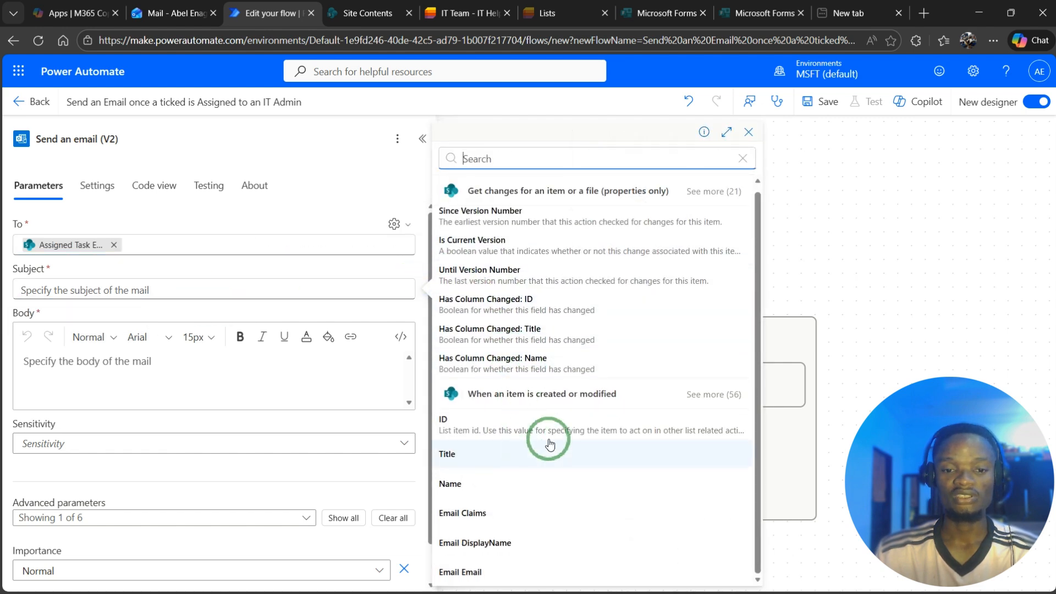
{"action": "left_click", "coordinate": [717, 394]}
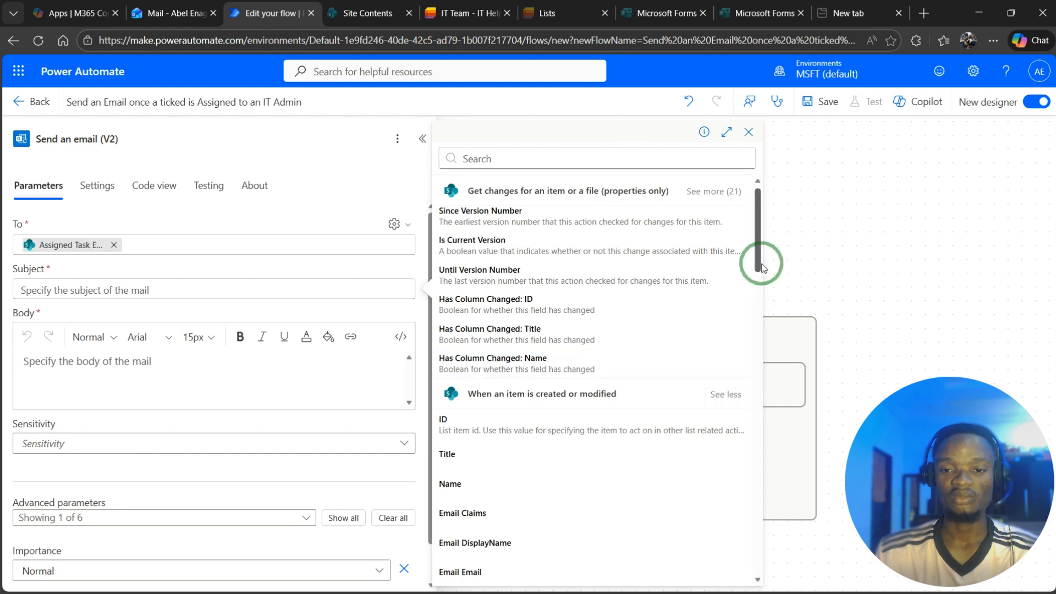
{"action": "left_click_drag", "start_coordinate": [762, 266], "coordinate": [761, 301]}
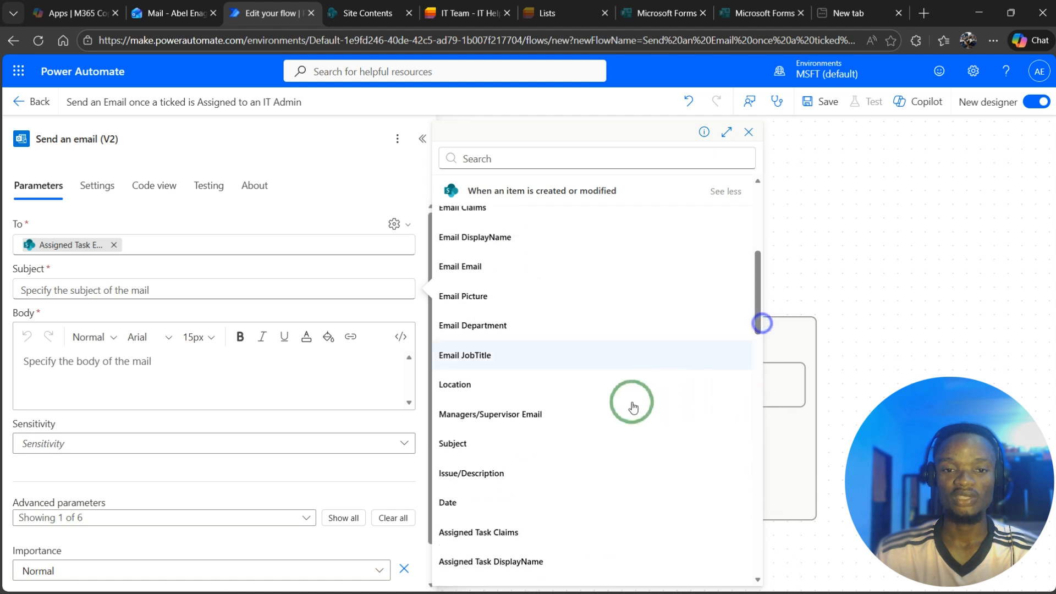
{"action": "left_click", "coordinate": [476, 449]}
Write the email body: Hello greeting, task-assigned notice, lines for Task ID, Subject, Assigned Date and Assigned By, a request to check the SharePoint list, and Thanks.
{"action": "left_click", "coordinate": [126, 360]}
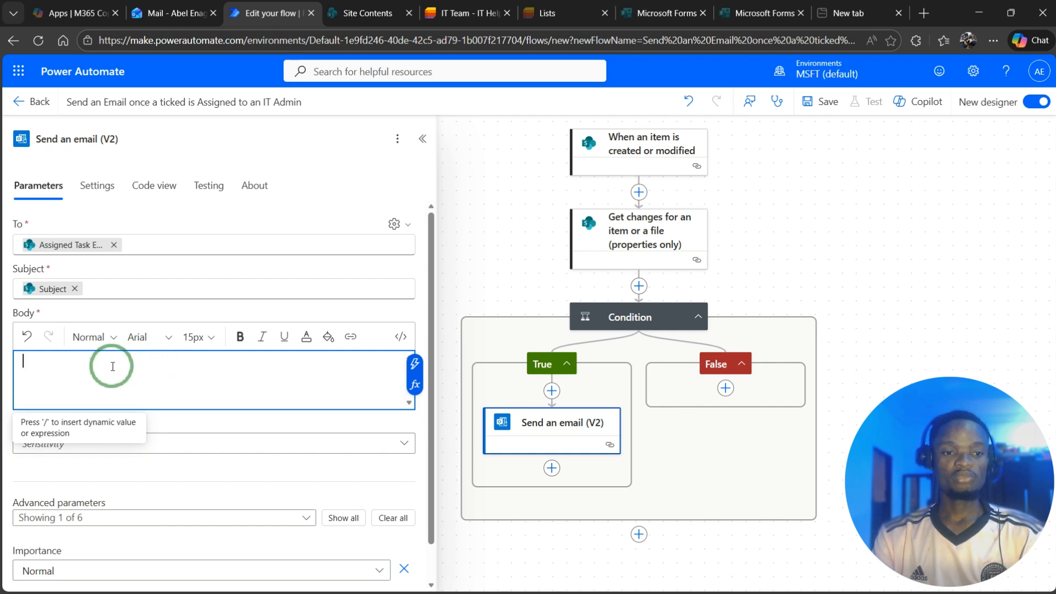
{"action": "type", "text": "Hello ,  A task has been asssigned to You.  Task ID: Subject: Assigned Date: Assigned By:  Please check the sharePoint list for details.  Thanks"}
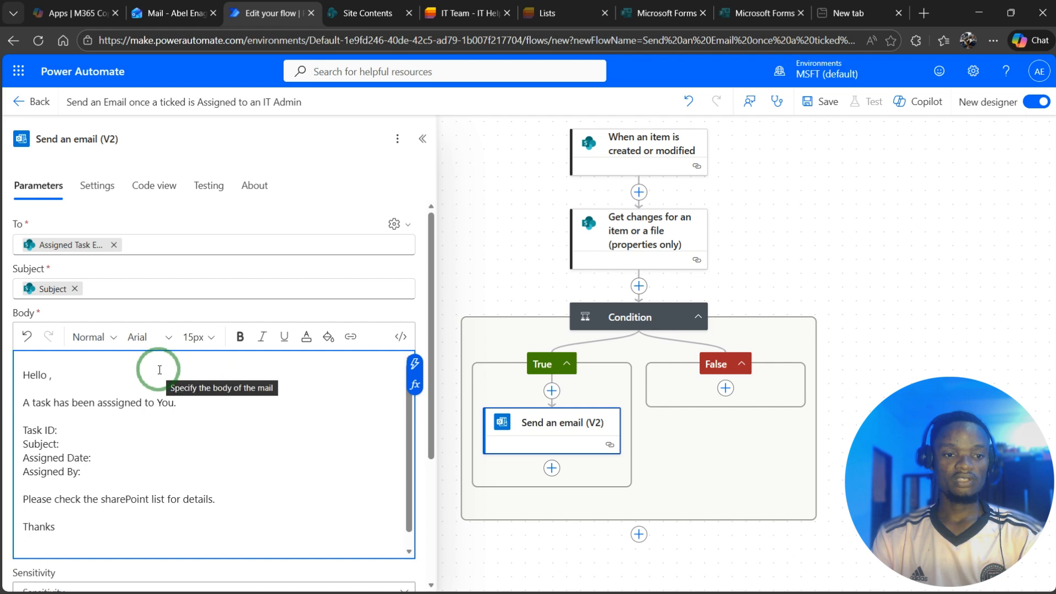
Insert the trigger's Assigned Task DisplayName value after "Hello" in the email body's greeting.
{"action": "left_click", "coordinate": [160, 369]}
{"action": "key", "text": "BackSpace"}
{"action": "key", "text": "BackSpace"}
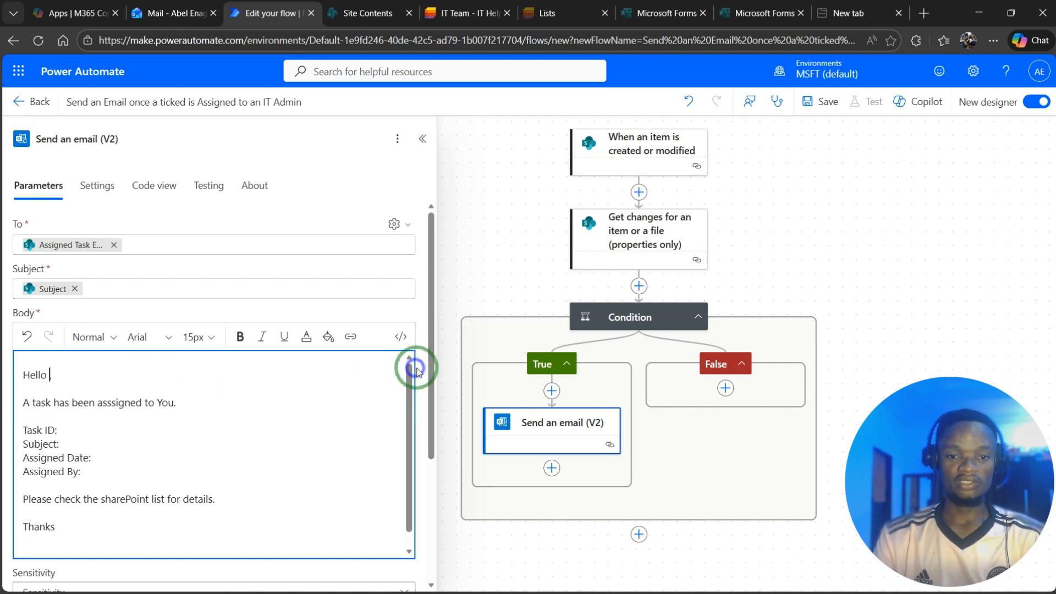
{"action": "left_click", "coordinate": [418, 374]}
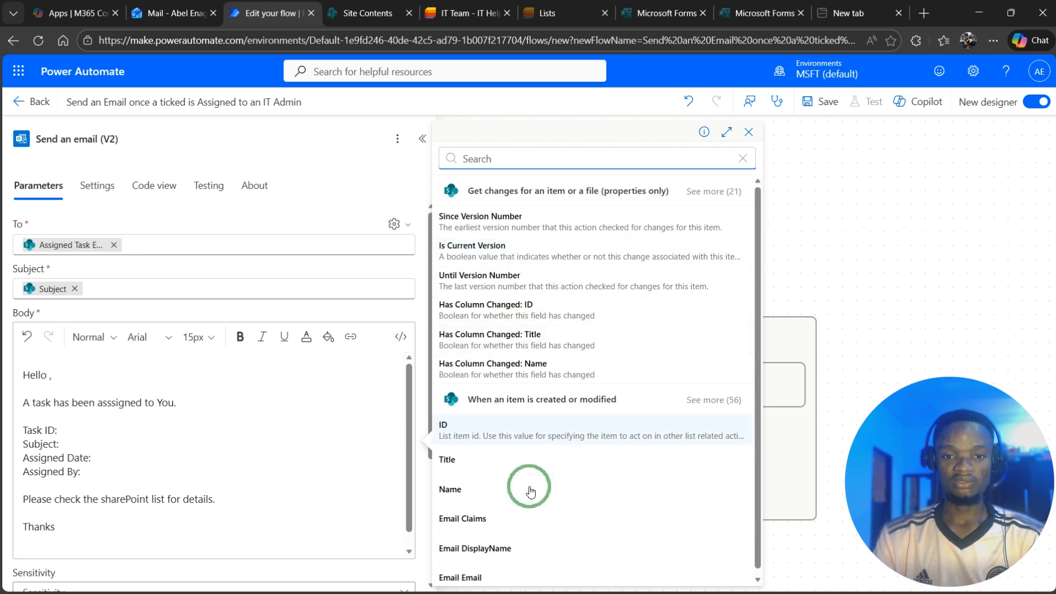
{"action": "scroll", "coordinate": [530, 454], "scroll_direction": "down", "scroll_amount": 1}
{"action": "left_click", "coordinate": [710, 393]}
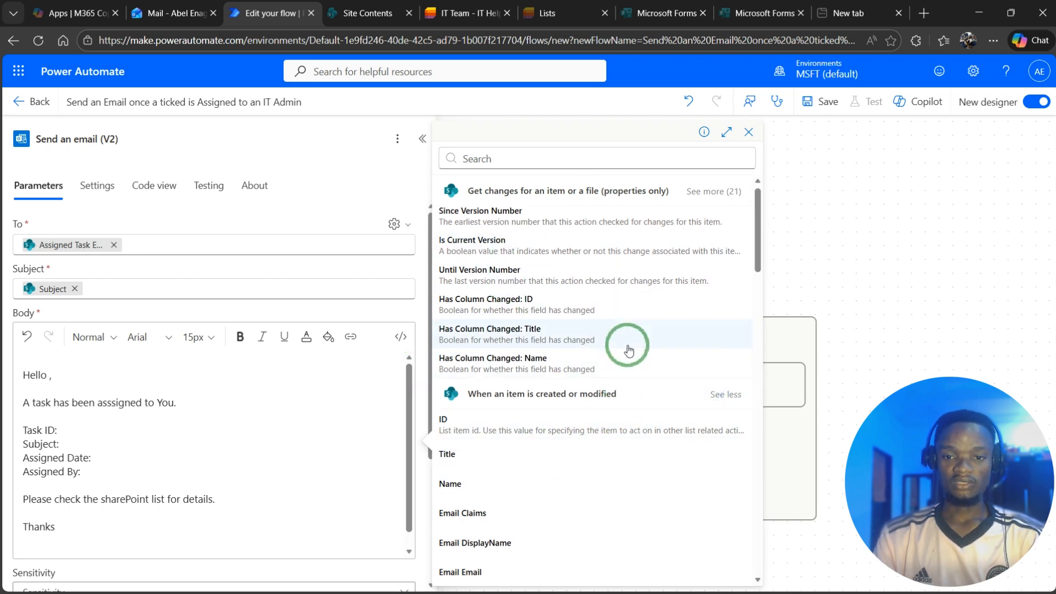
{"action": "scroll", "coordinate": [621, 352], "scroll_direction": "down", "scroll_amount": 8}
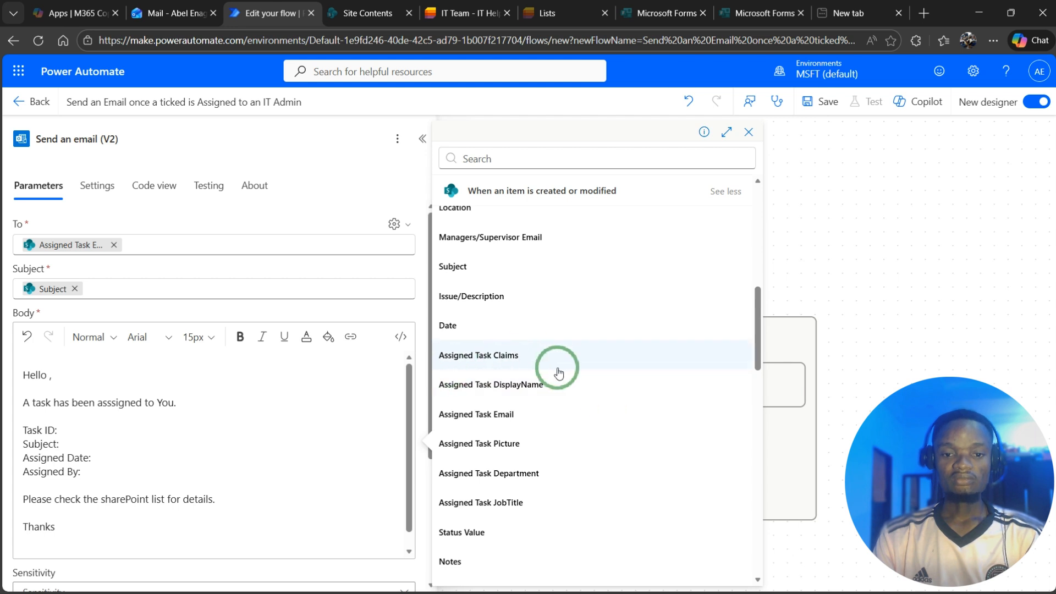
{"action": "left_click", "coordinate": [514, 387]}
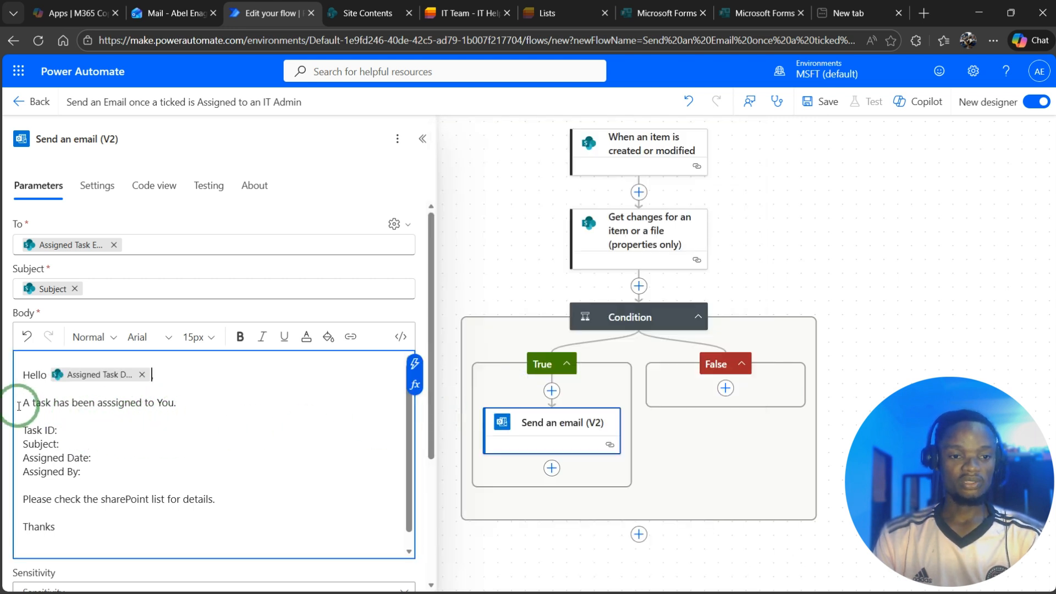
Insert the trigger's Title value after "Task ID:" in the email body.
{"action": "left_click", "coordinate": [60, 431]}
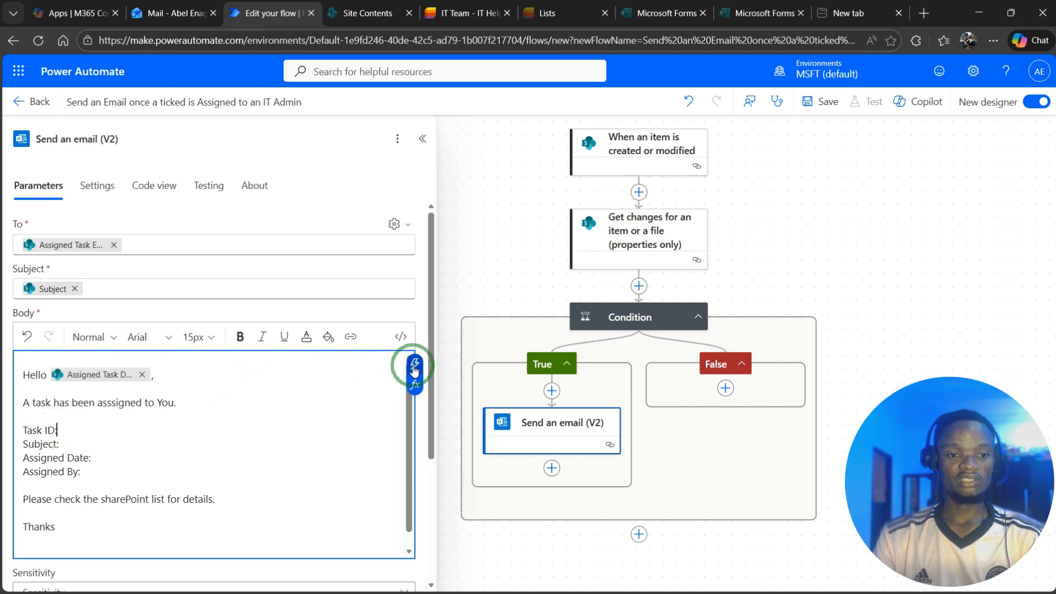
{"action": "left_click", "coordinate": [416, 364]}
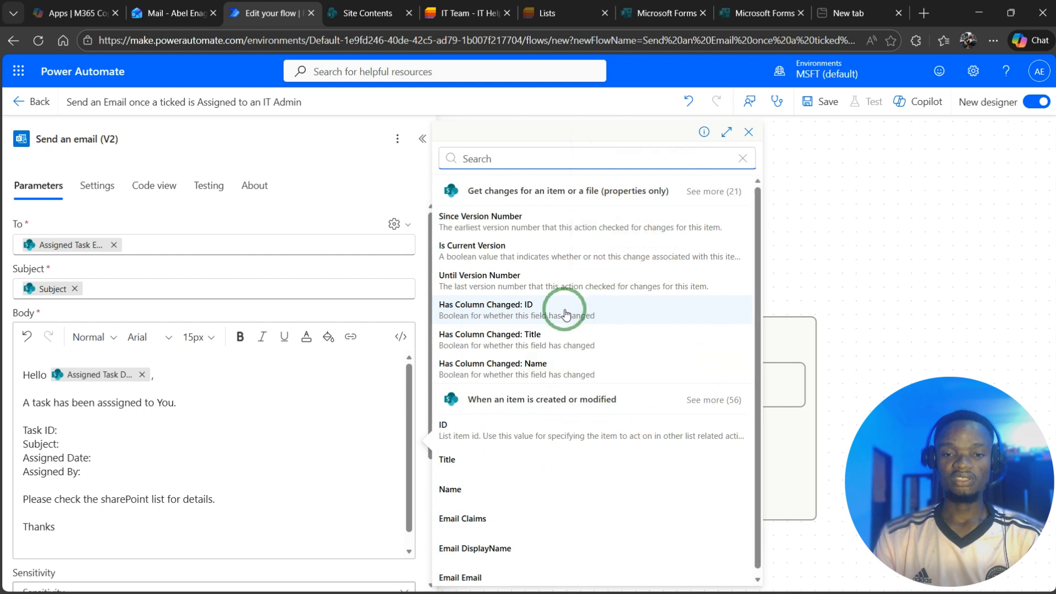
{"action": "left_click", "coordinate": [455, 448]}
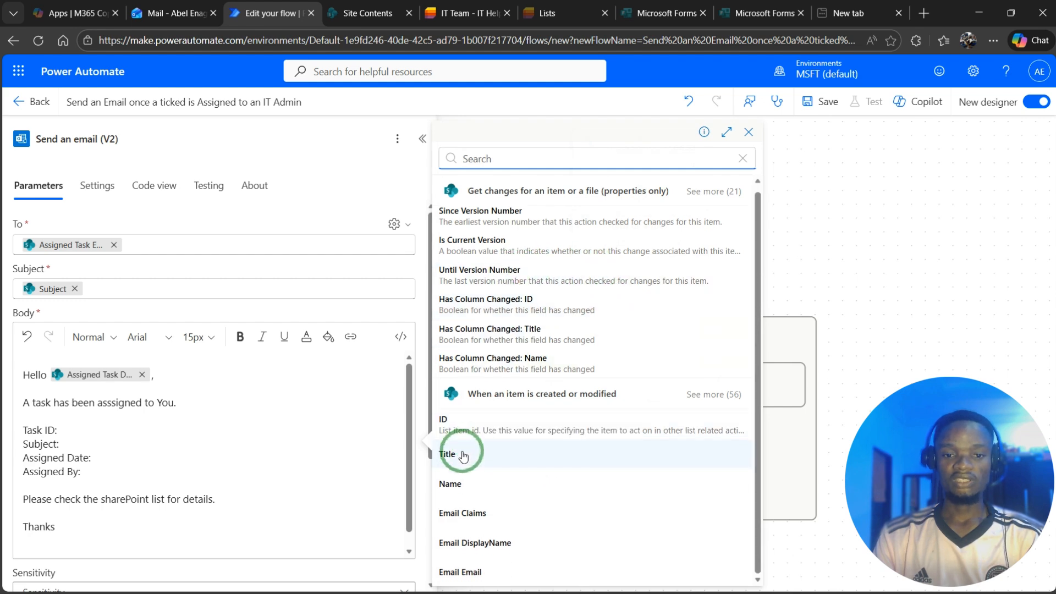
Delete the "Subject:" line from the email body.
{"action": "left_click", "coordinate": [141, 457]}
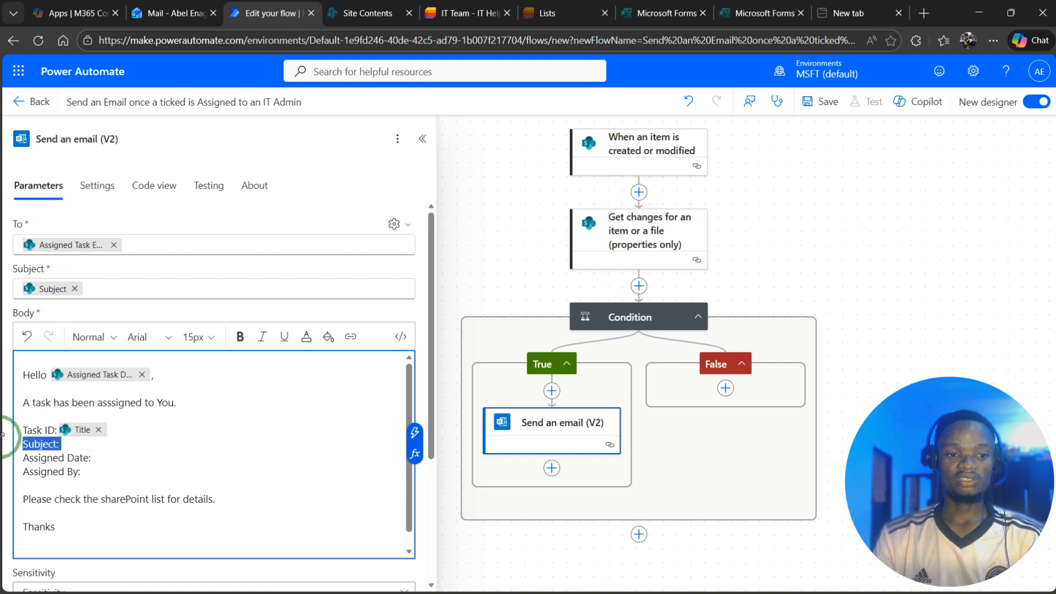
{"action": "key", "text": "BackSpace"}
{"action": "key", "text": "BackSpace"}
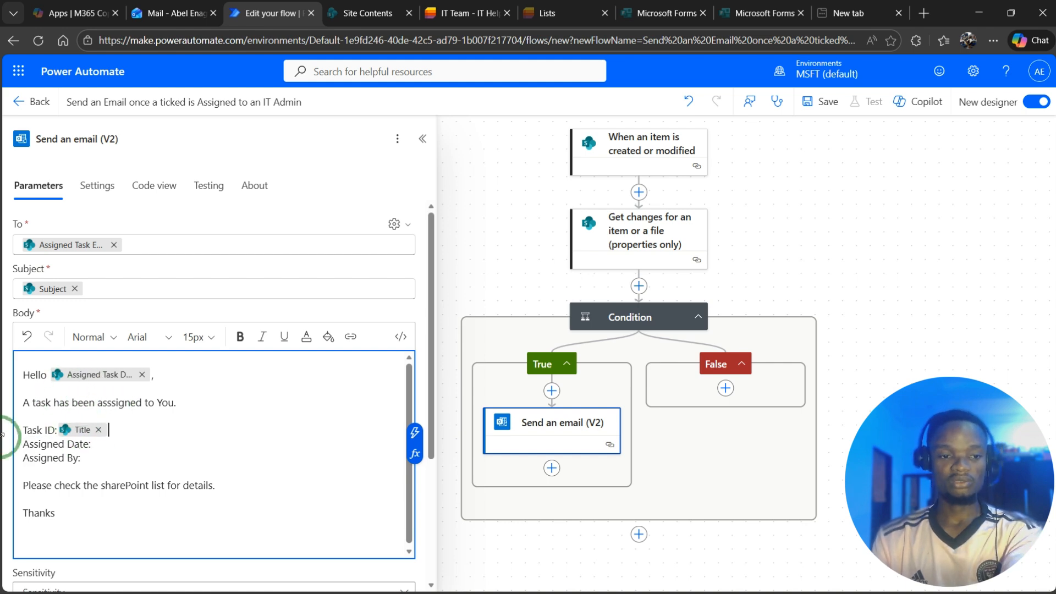
Insert the trigger's Date value after "Assigned Date:" in the email body.
{"action": "left_click", "coordinate": [96, 444]}
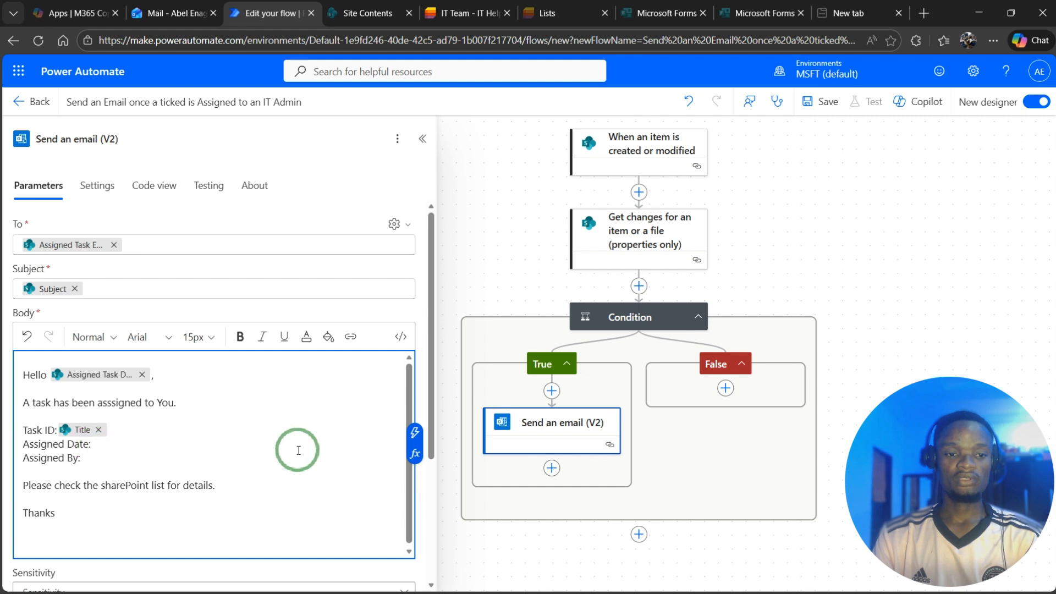
{"action": "left_click", "coordinate": [415, 432]}
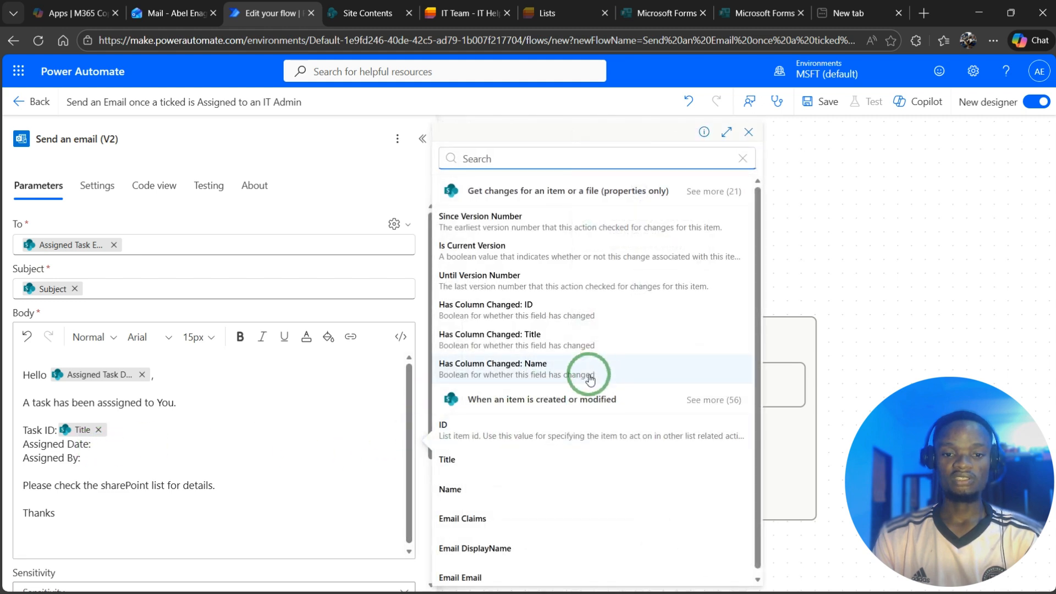
{"action": "left_click", "coordinate": [715, 403]}
{"action": "left_click_drag", "start_coordinate": [757, 235], "coordinate": [758, 330]}
{"action": "left_click", "coordinate": [489, 357]}
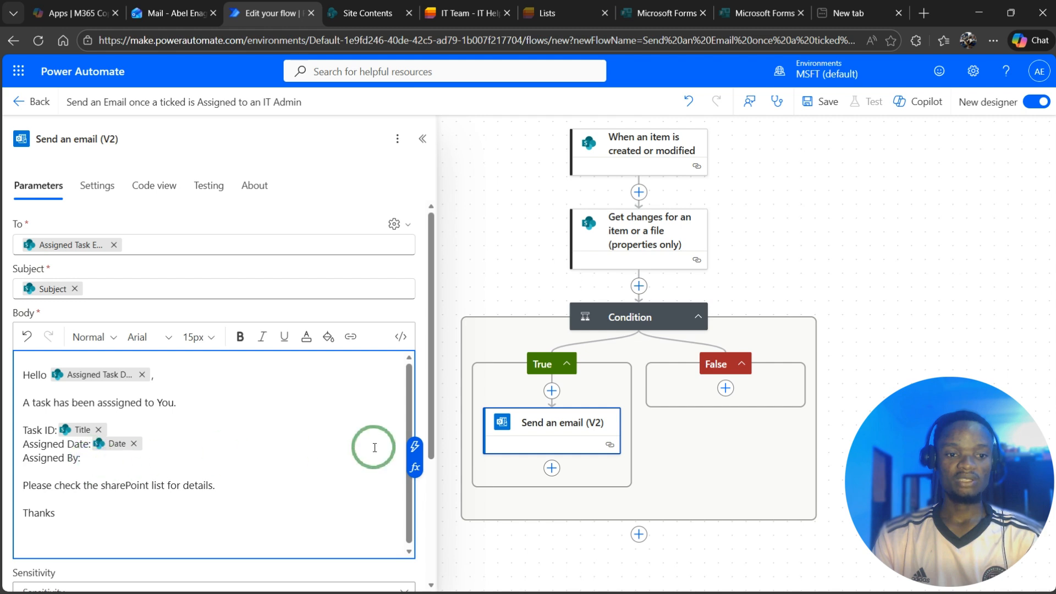
Insert the trigger's Modified By DisplayName value after "Assigned By:" in the email body.
{"action": "left_click", "coordinate": [414, 446]}
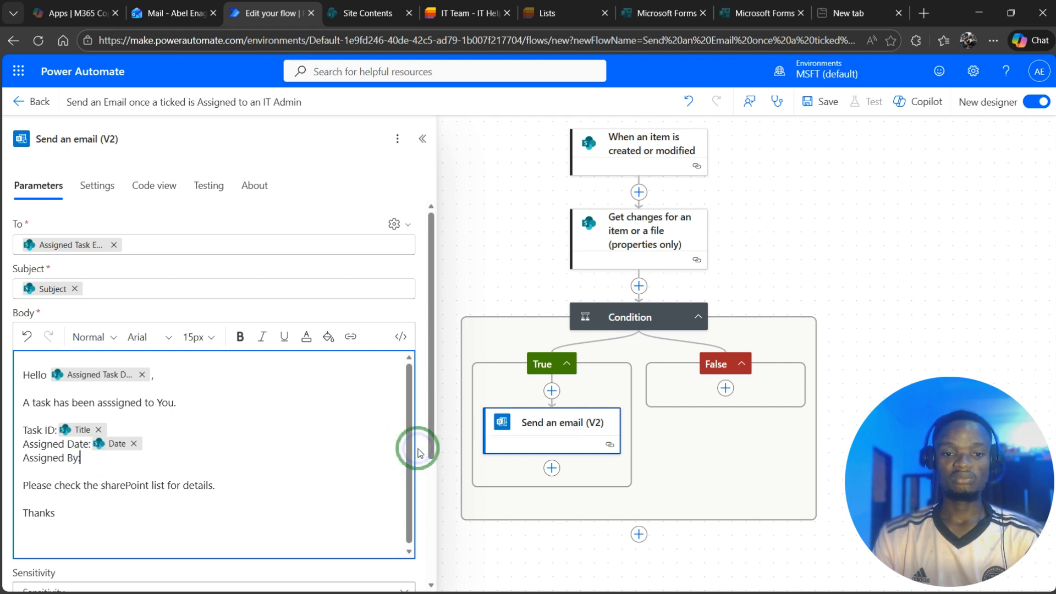
{"action": "left_click", "coordinate": [710, 400]}
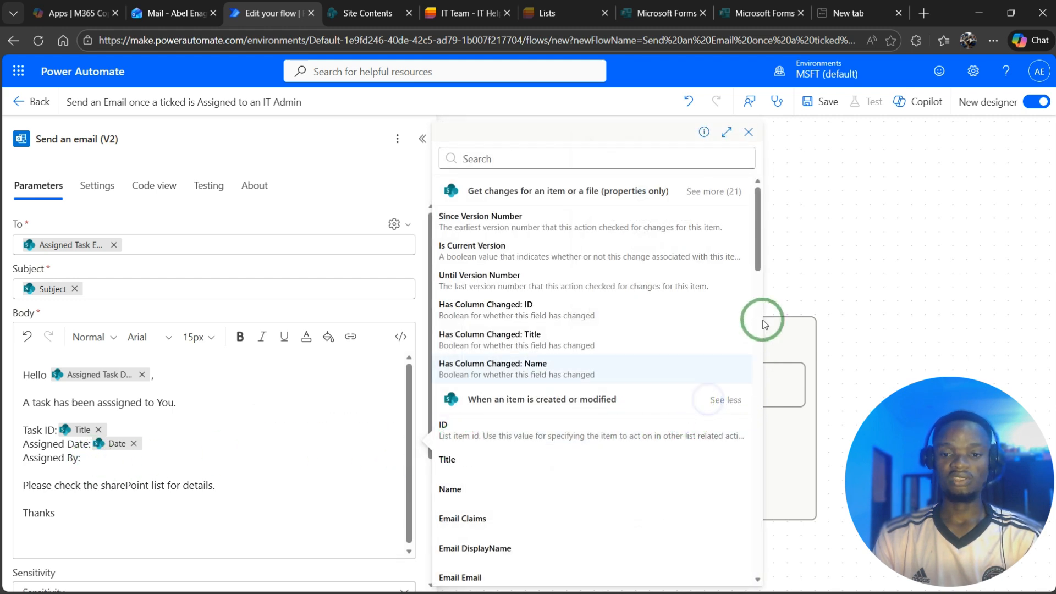
{"action": "left_click_drag", "start_coordinate": [759, 257], "coordinate": [748, 465]}
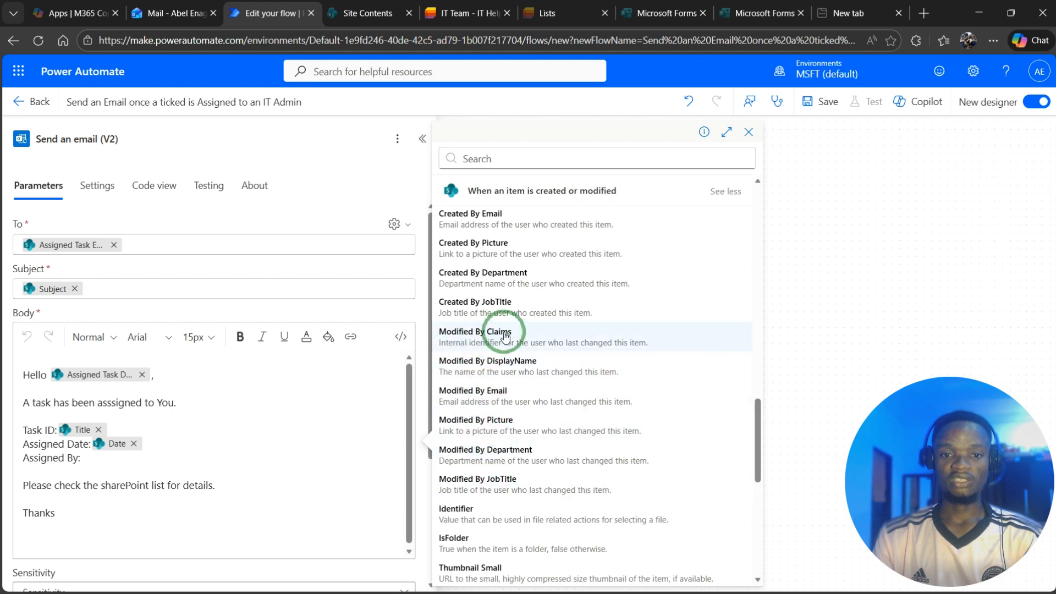
{"action": "left_click", "coordinate": [505, 366]}
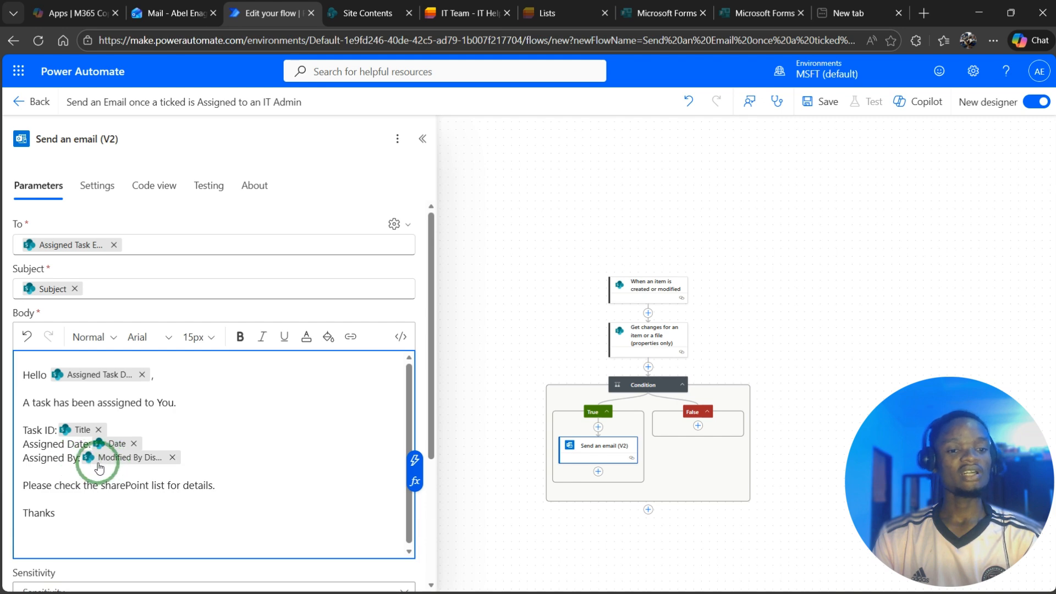
Save the completed flow and dismiss the "Your flow is ready to go" message.
{"action": "scroll", "coordinate": [110, 396], "scroll_direction": "down", "scroll_amount": 1}
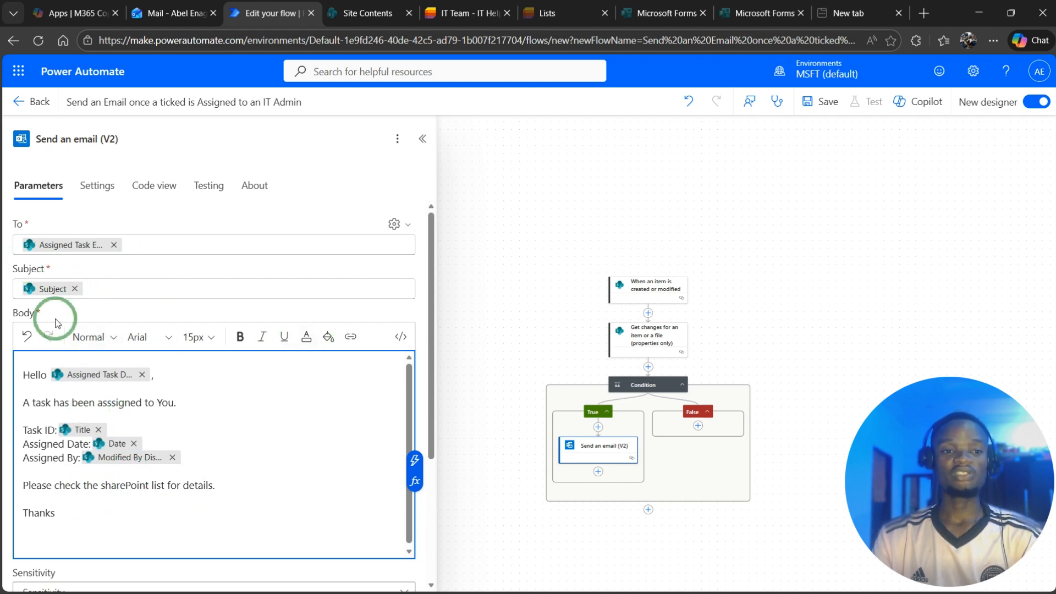
{"action": "scroll", "coordinate": [388, 350], "scroll_direction": "down", "scroll_amount": 3}
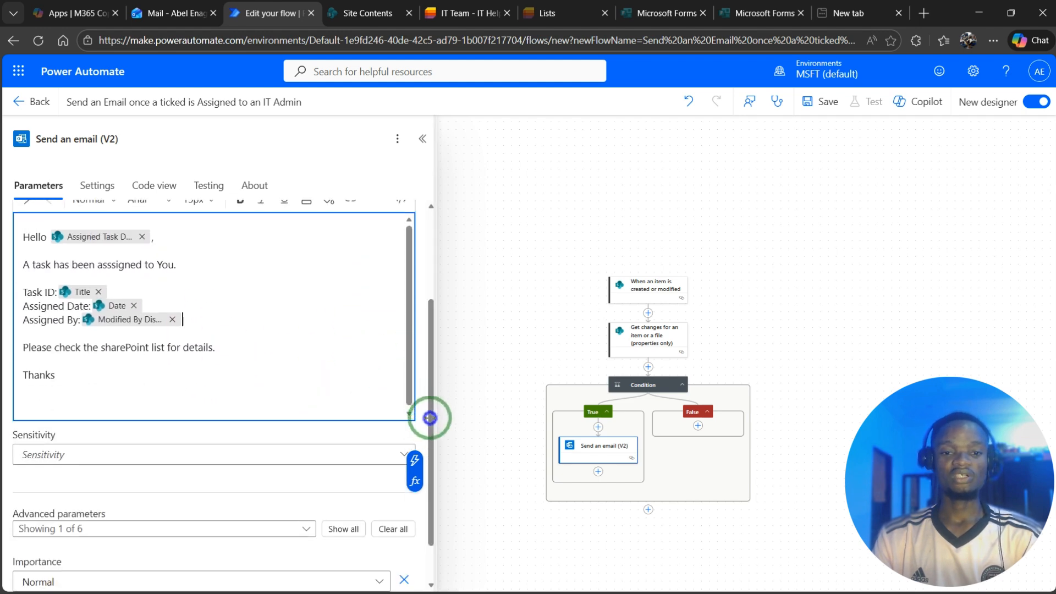
{"action": "left_click_drag", "start_coordinate": [431, 389], "coordinate": [110, 490]}
{"action": "left_click", "coordinate": [249, 495]}
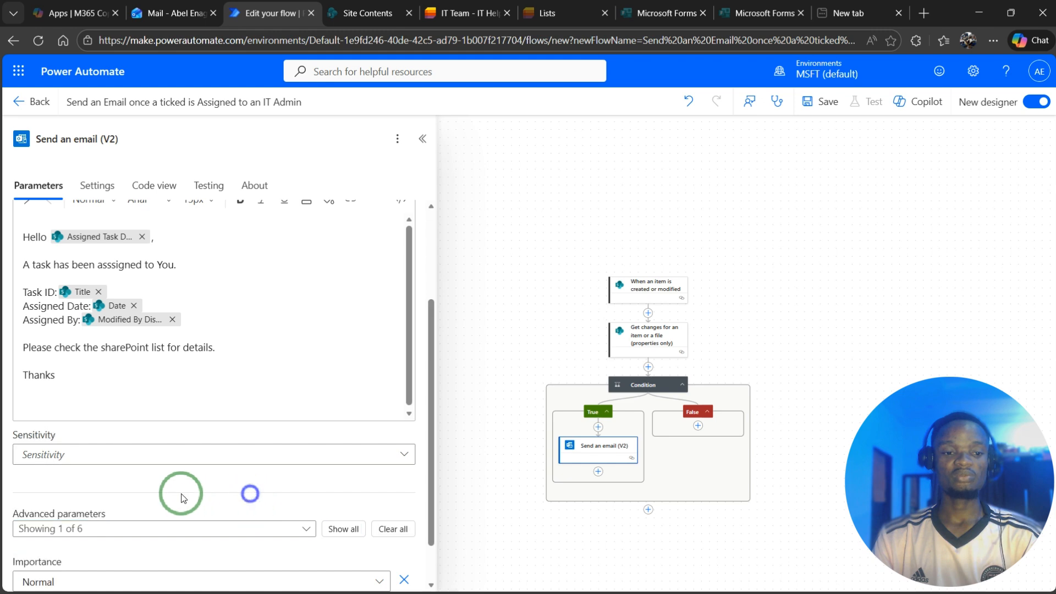
{"action": "scroll", "coordinate": [217, 365], "scroll_direction": "up", "scroll_amount": 3}
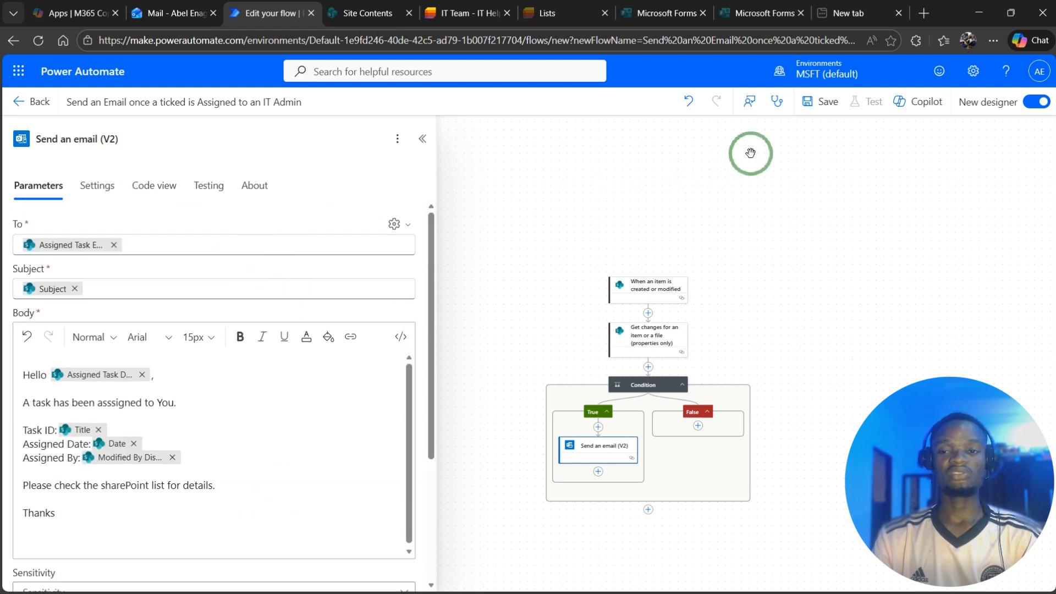
{"action": "left_click", "coordinate": [820, 107]}
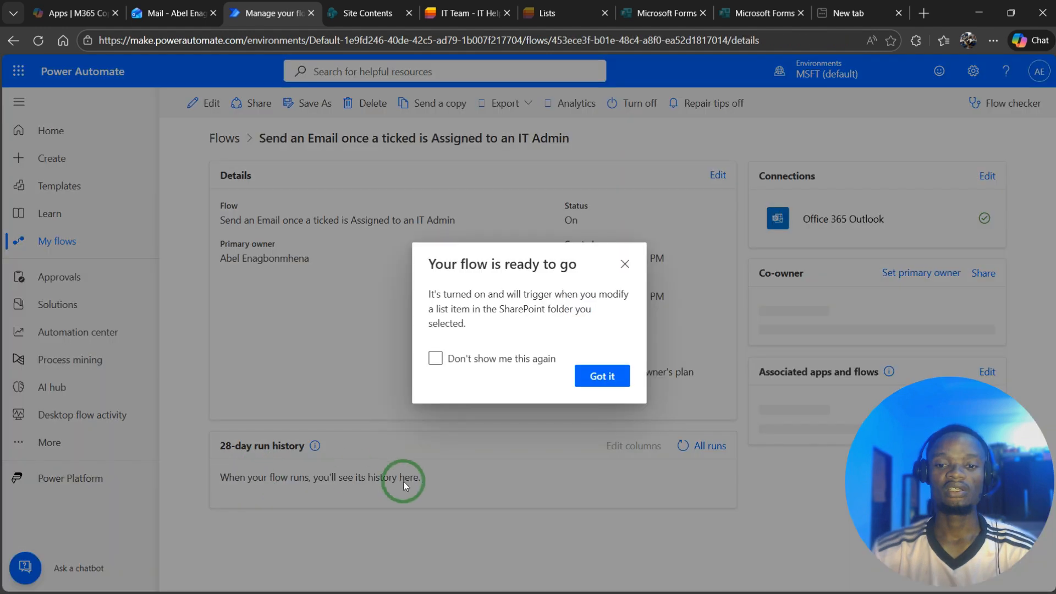
{"action": "left_click", "coordinate": [601, 447]}
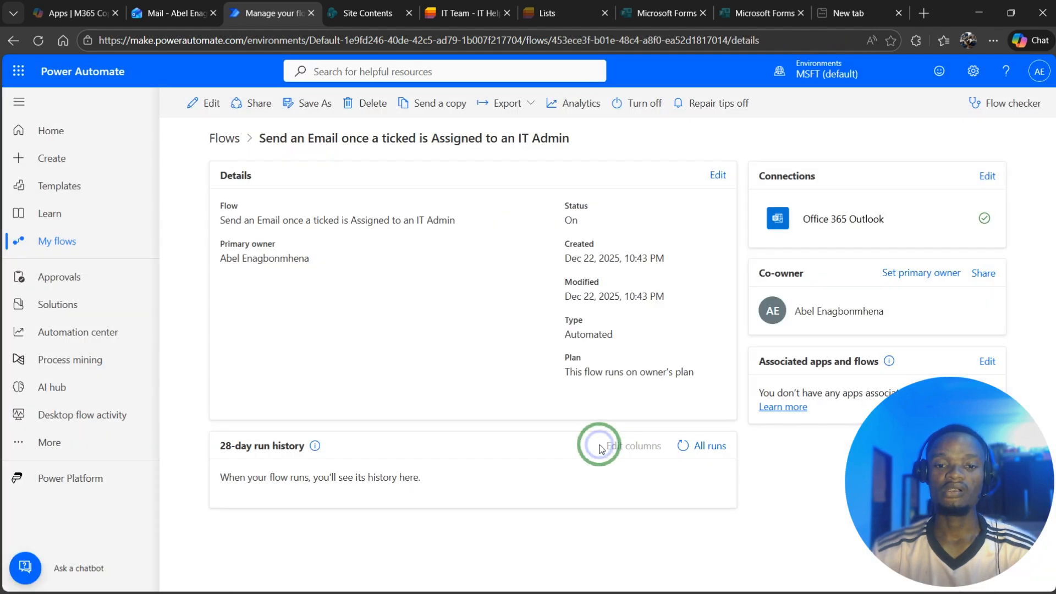
Switch to the IT Helpdesk list in Microsoft Lists and open the details of the ticket dated 12/21/2025.
{"action": "left_click", "coordinate": [447, 10]}
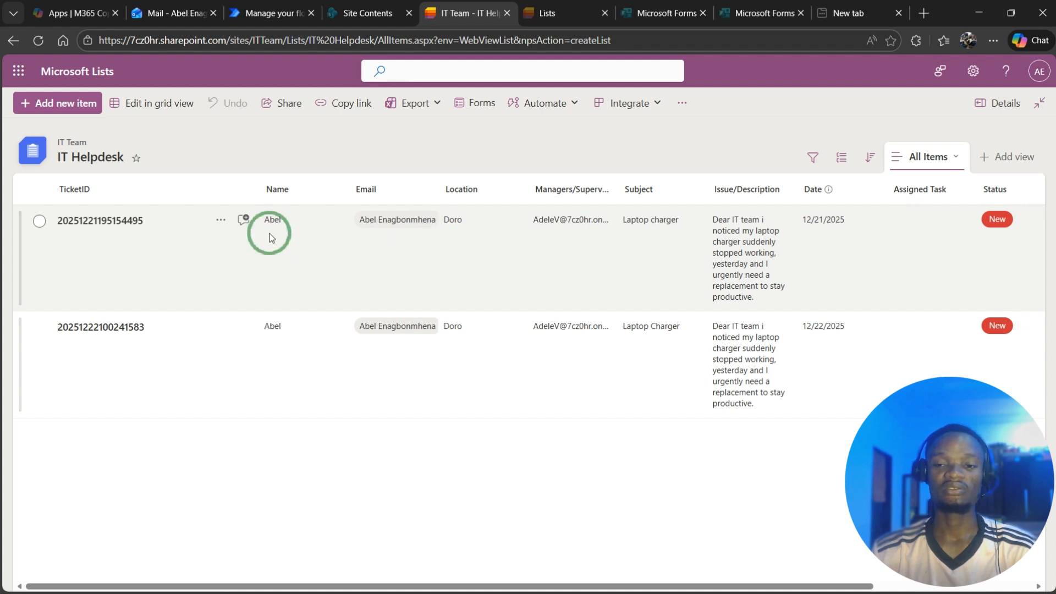
{"action": "left_click", "coordinate": [115, 222]}
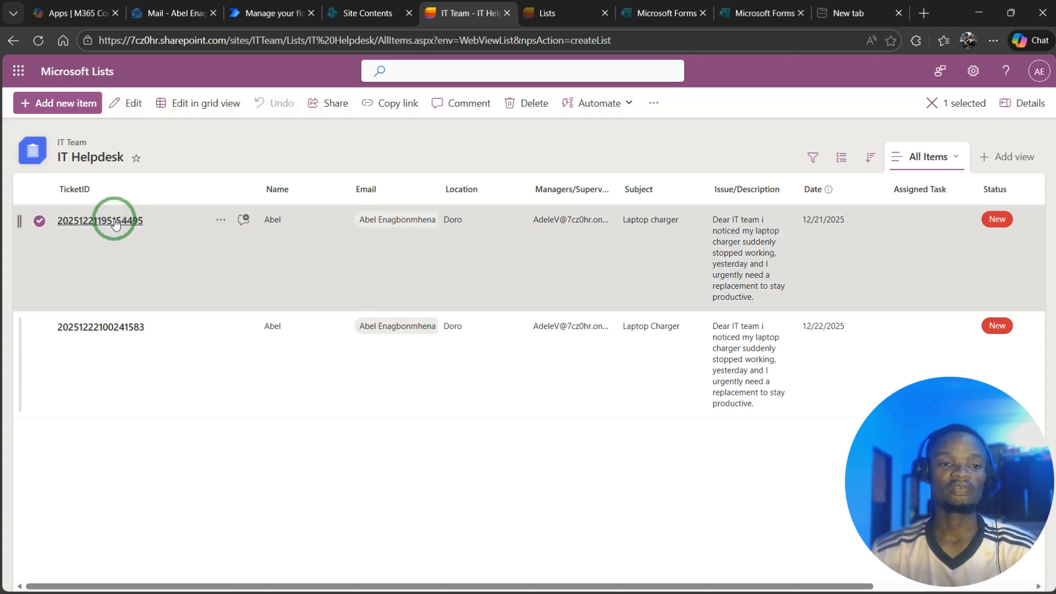
{"action": "left_click", "coordinate": [115, 222]}
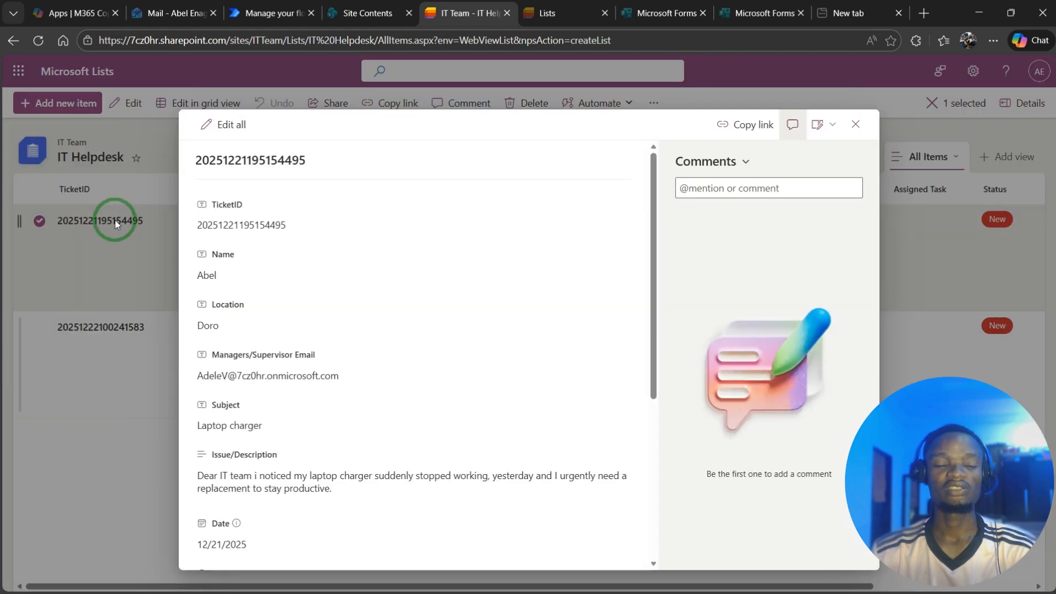
Assign the ticket by searching for the IT admin's name and choosing that person in the Assigned Task field.
{"action": "scroll", "coordinate": [216, 422], "scroll_direction": "down", "scroll_amount": 3}
{"action": "left_click", "coordinate": [226, 371]}
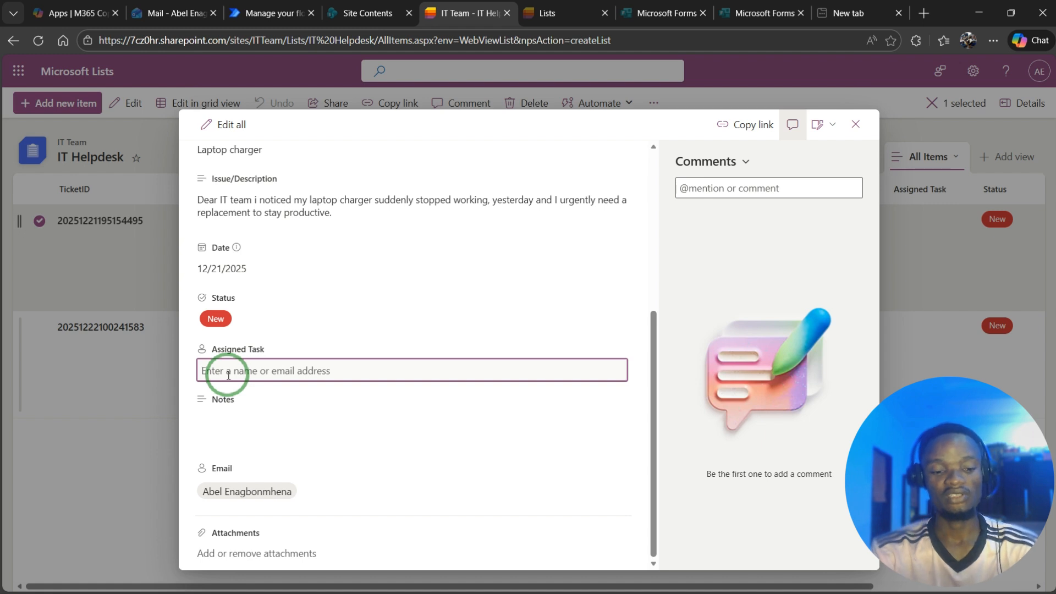
{"action": "type", "text": "ab"}
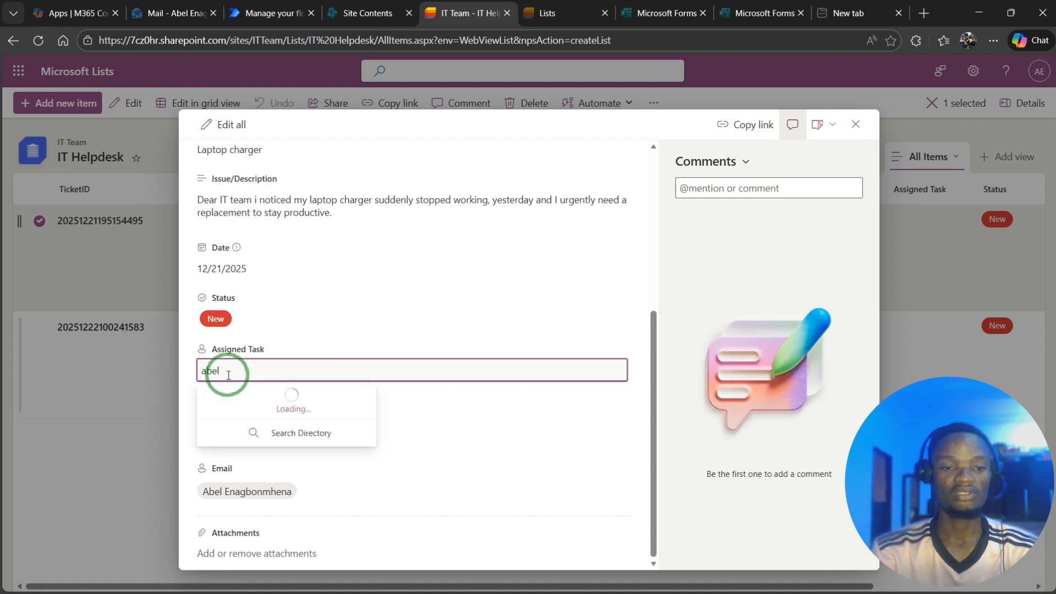
{"action": "type", "text": "el"}
{"action": "left_click", "coordinate": [285, 407]}
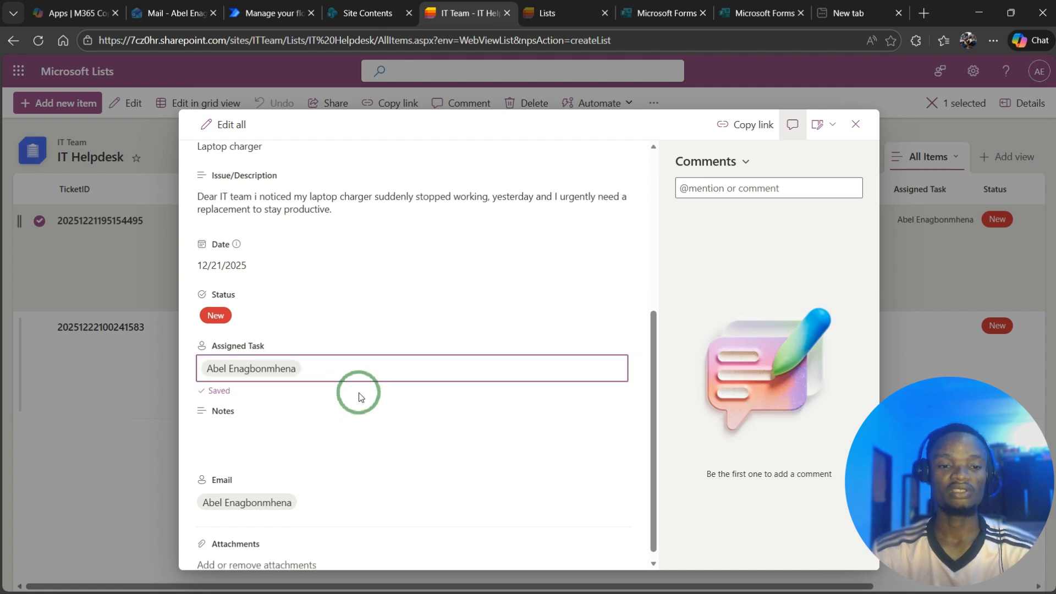
Close the ticket's details and check its Assigned Task entry in the IT Helpdesk list.
{"action": "left_click", "coordinate": [333, 435]}
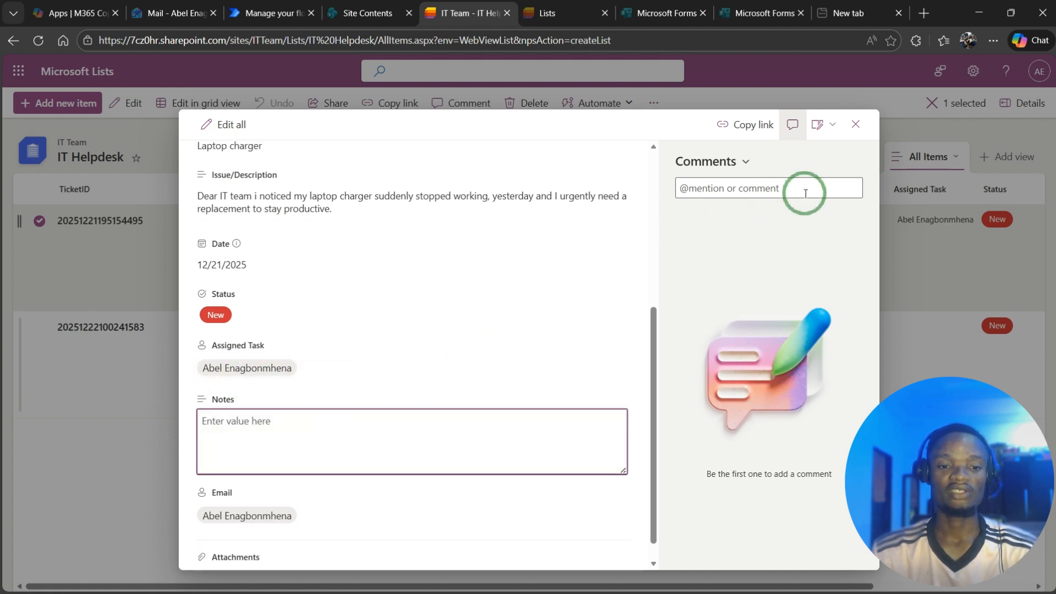
{"action": "left_click", "coordinate": [855, 124]}
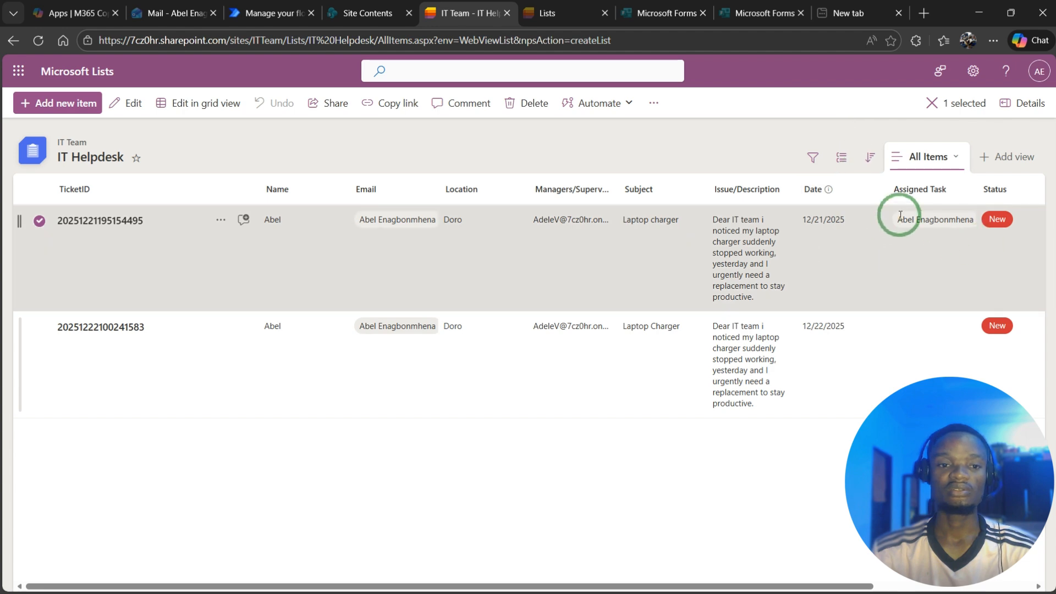
{"action": "left_click_drag", "start_coordinate": [898, 219], "coordinate": [974, 219]}
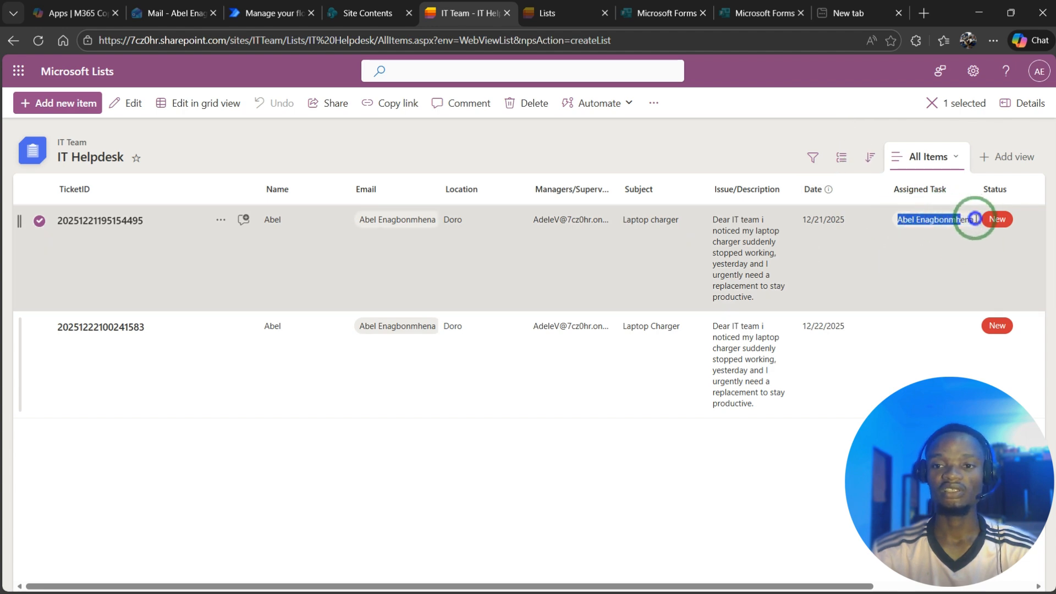
Switch to Power Automate, refresh the flow's details page, and inspect the Condition result in the latest run.
{"action": "left_click", "coordinate": [264, 15]}
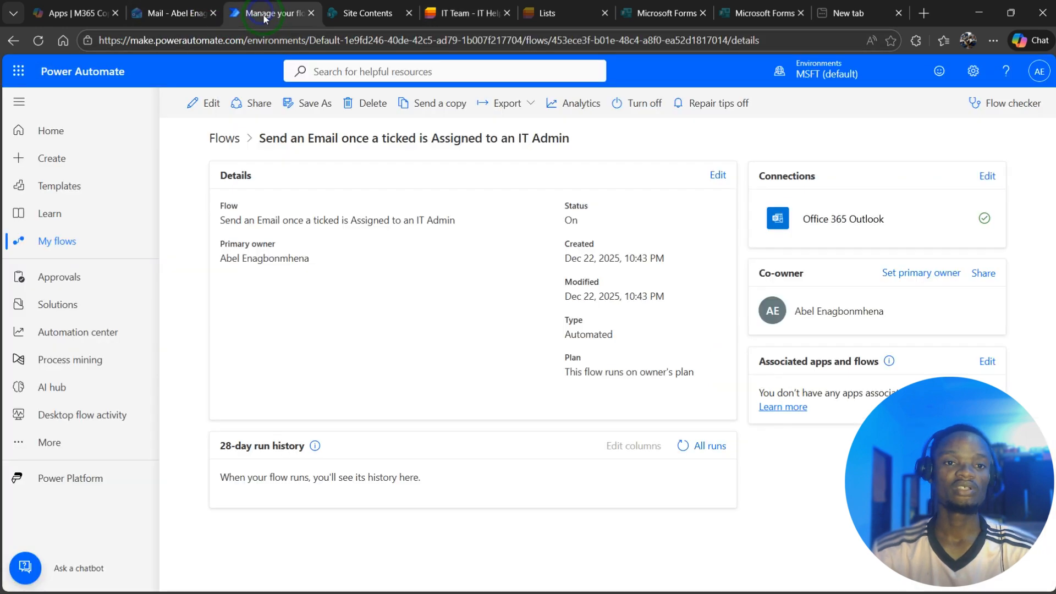
{"action": "left_click", "coordinate": [38, 40]}
{"action": "left_click", "coordinate": [445, 334]}
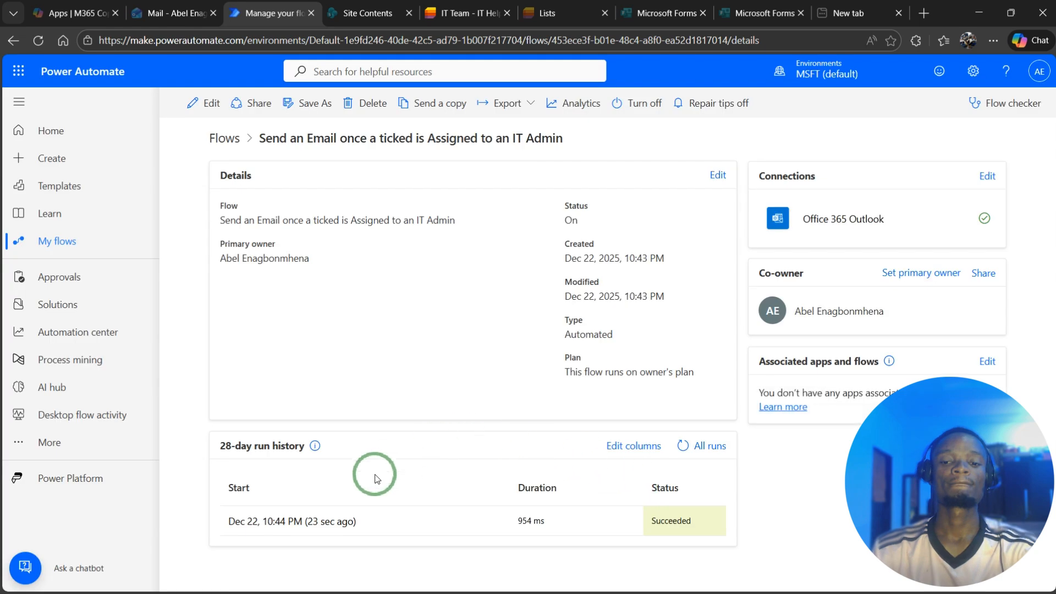
{"action": "left_click", "coordinate": [248, 523]}
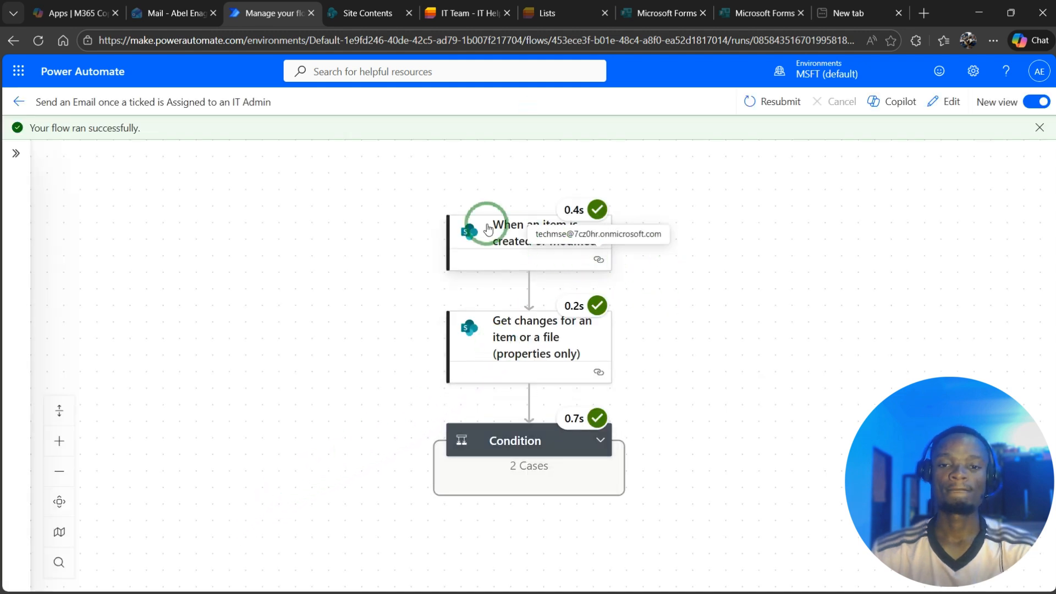
{"action": "left_click", "coordinate": [564, 443]}
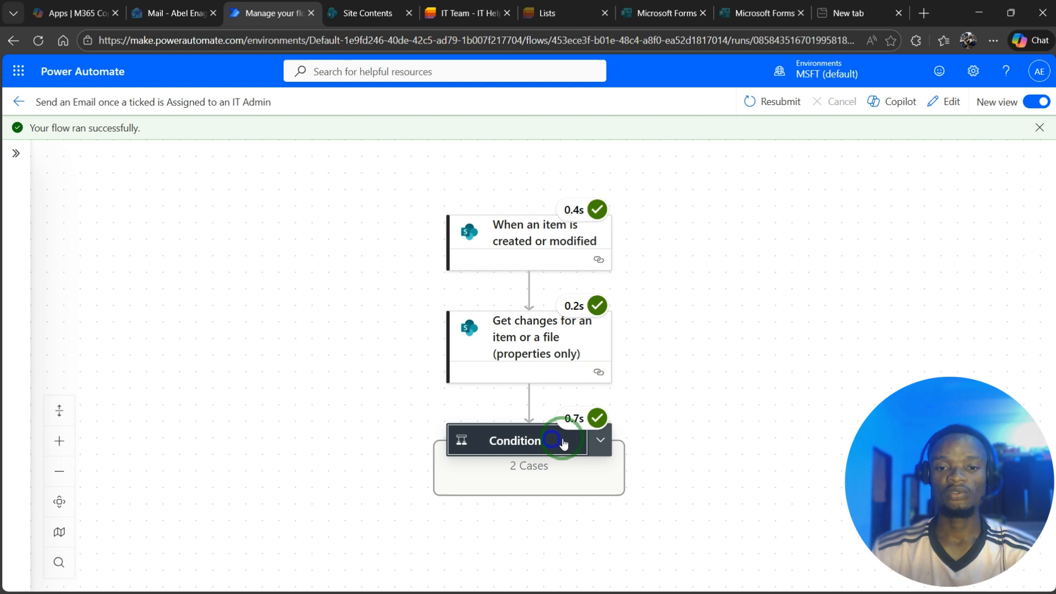
{"action": "left_click", "coordinate": [599, 439]}
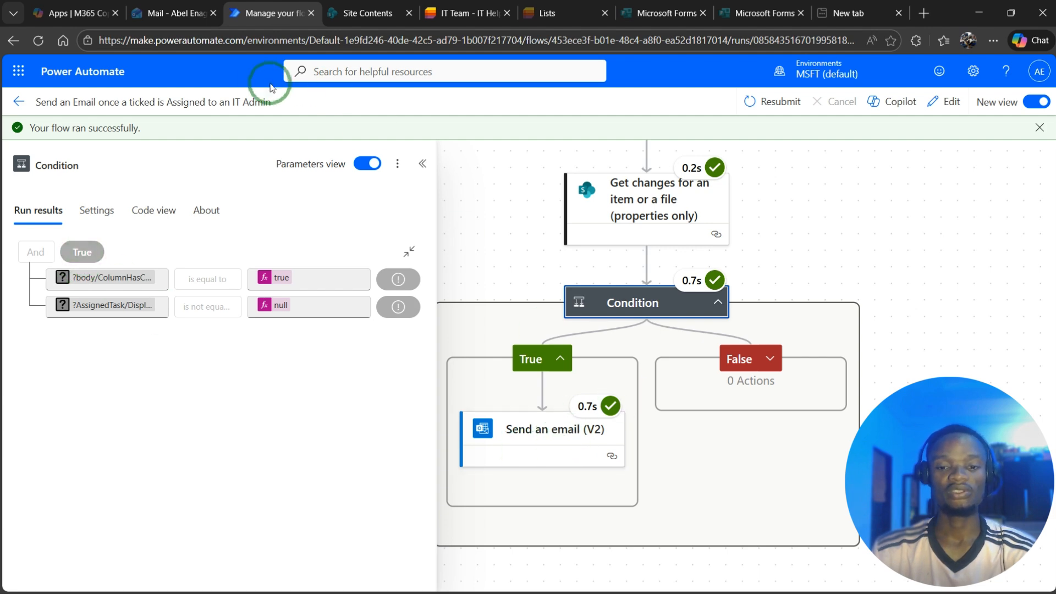
Switch to Outlook, refresh the inbox, and check the Assigned By value in the newest "Laptop charger" email.
{"action": "left_click", "coordinate": [159, 16]}
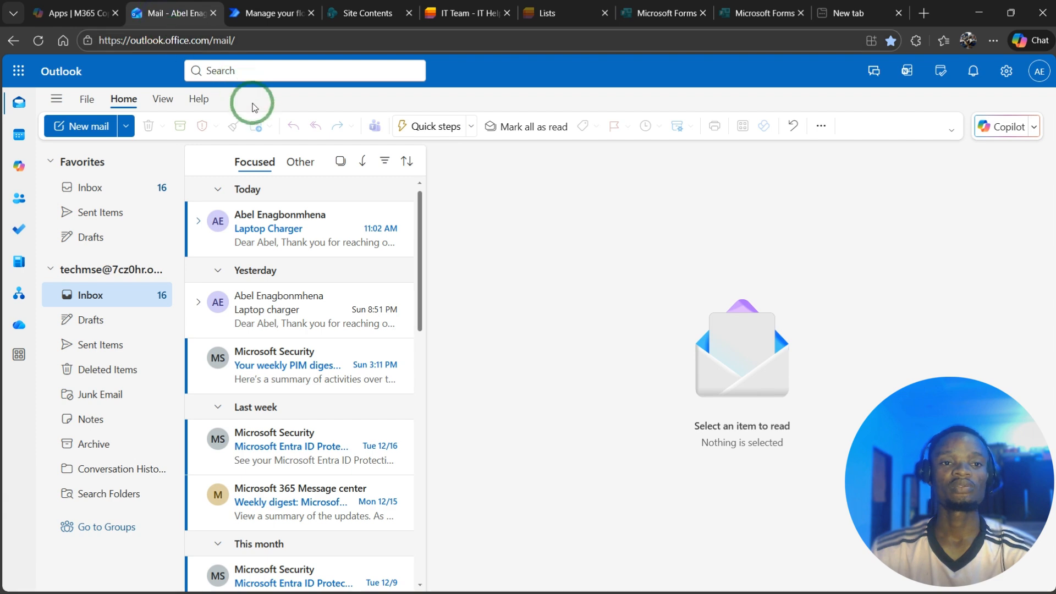
{"action": "left_click", "coordinate": [38, 42]}
{"action": "left_click", "coordinate": [405, 245]}
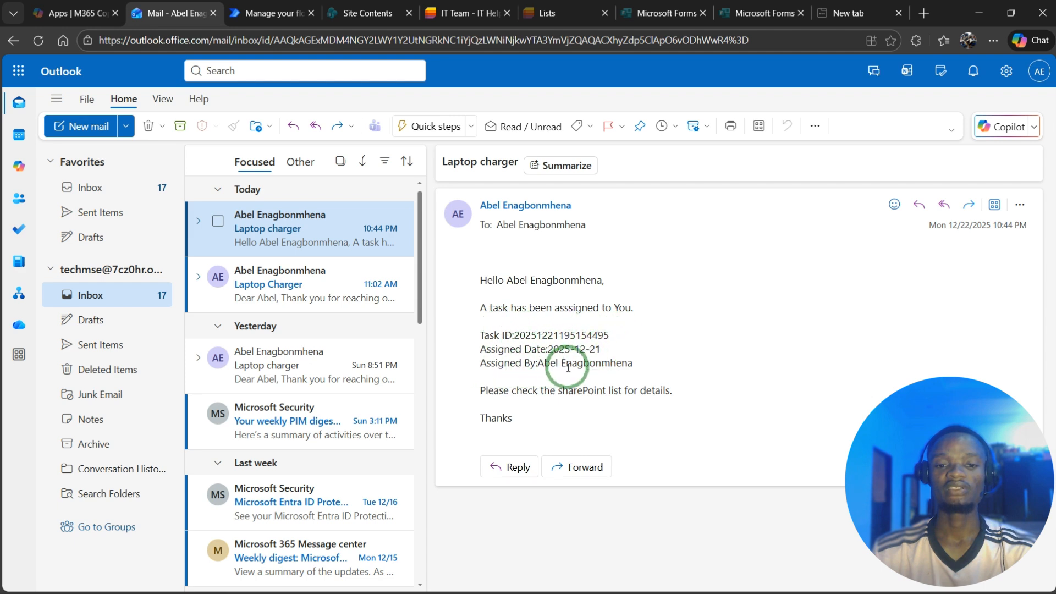
{"action": "left_click", "coordinate": [538, 363]}
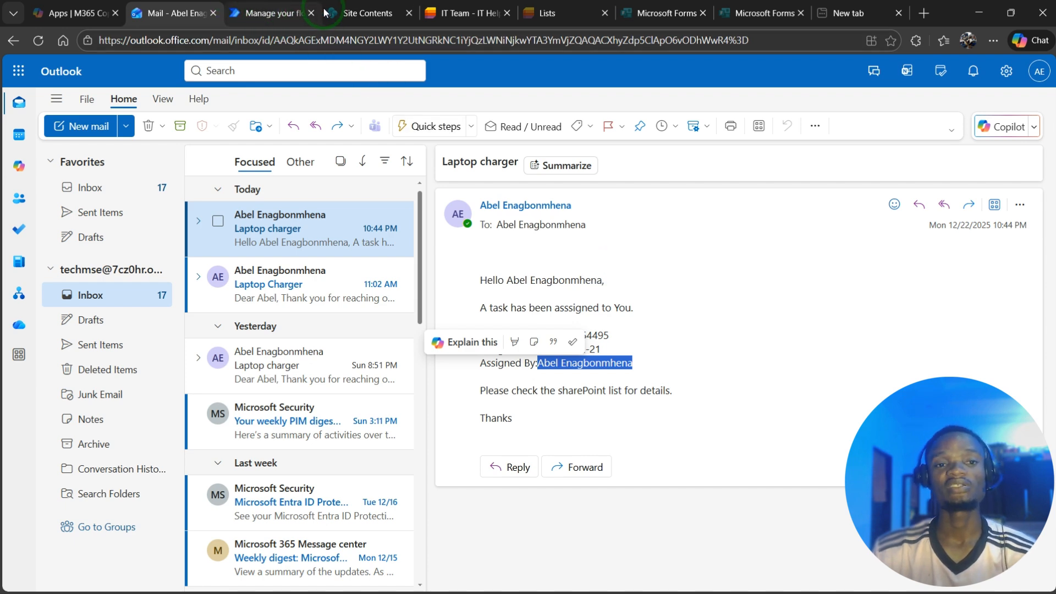
Switch to the IT Helpdesk list, clear the Assigned Task field of the 12/21/2025 ticket, and close its details.
{"action": "left_click", "coordinate": [450, 13]}
{"action": "left_click", "coordinate": [552, 319]}
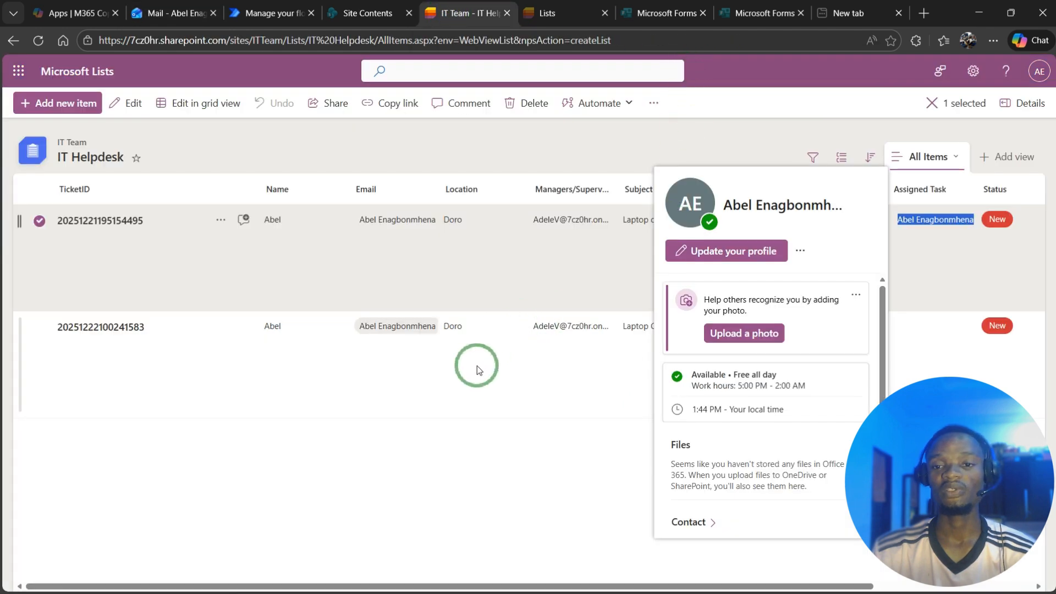
{"action": "left_click", "coordinate": [917, 264]}
{"action": "left_click", "coordinate": [941, 220]}
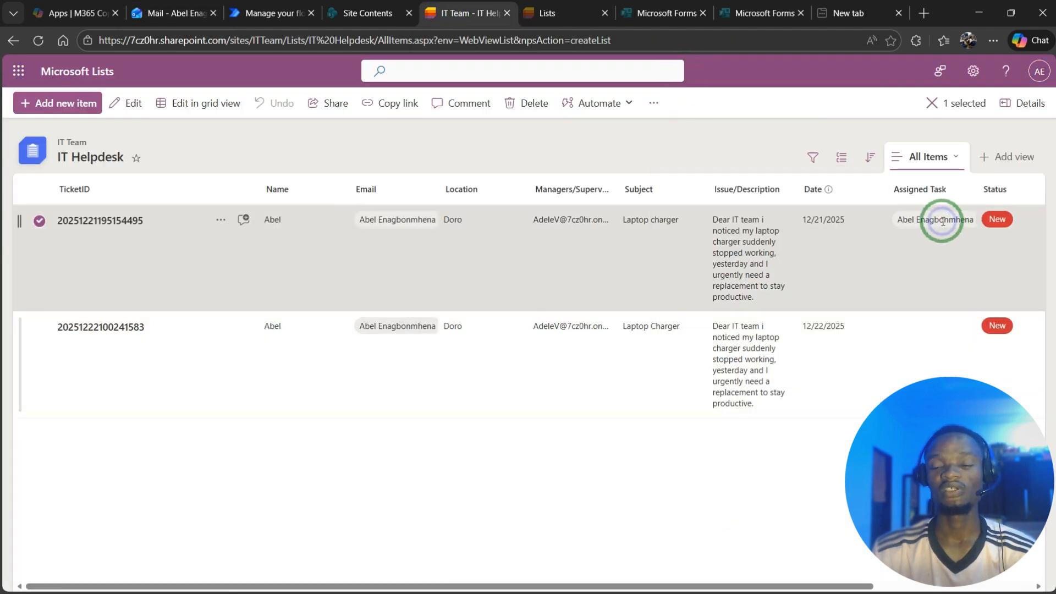
{"action": "left_click", "coordinate": [110, 222]}
{"action": "left_click", "coordinate": [323, 368]}
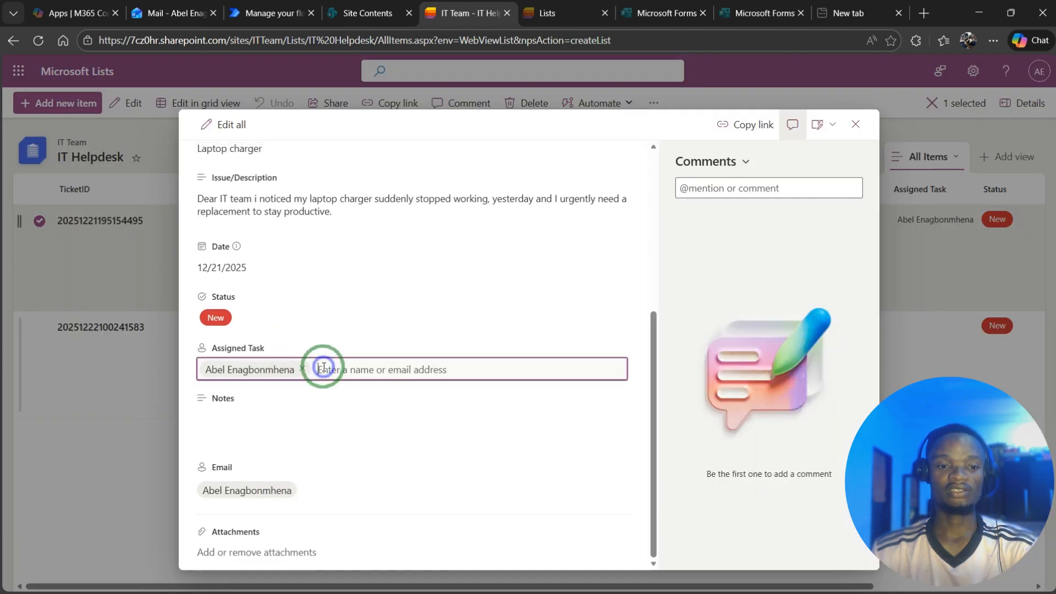
{"action": "left_click", "coordinate": [302, 369]}
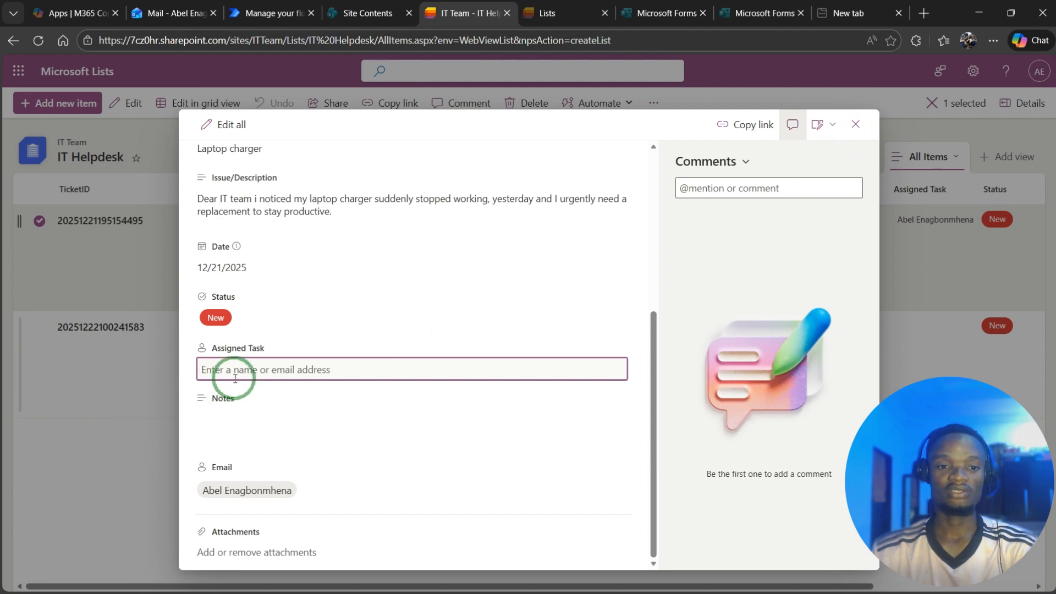
{"action": "left_click", "coordinate": [242, 423]}
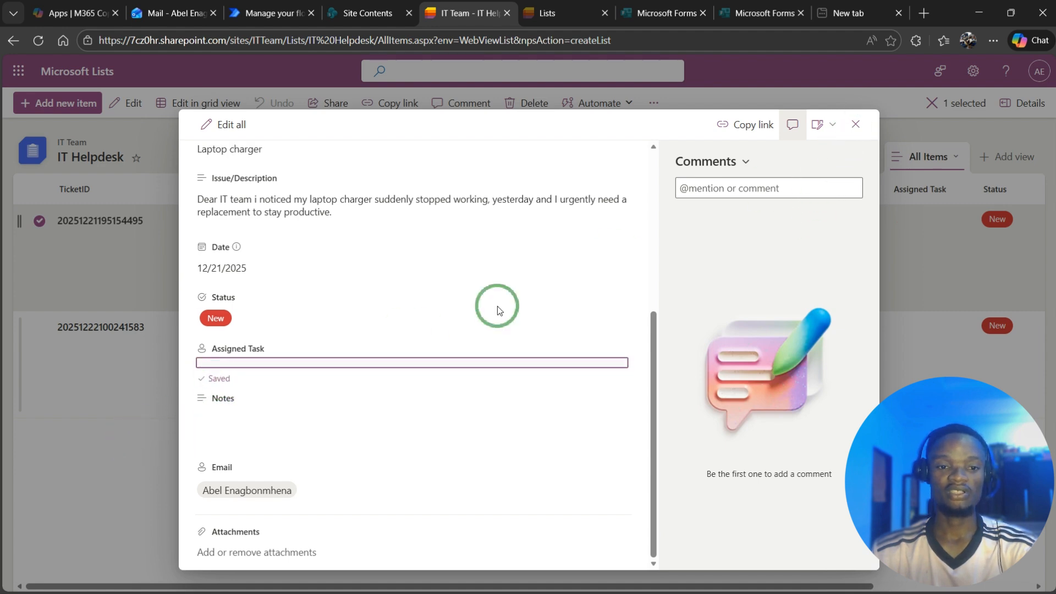
{"action": "left_click", "coordinate": [855, 124]}
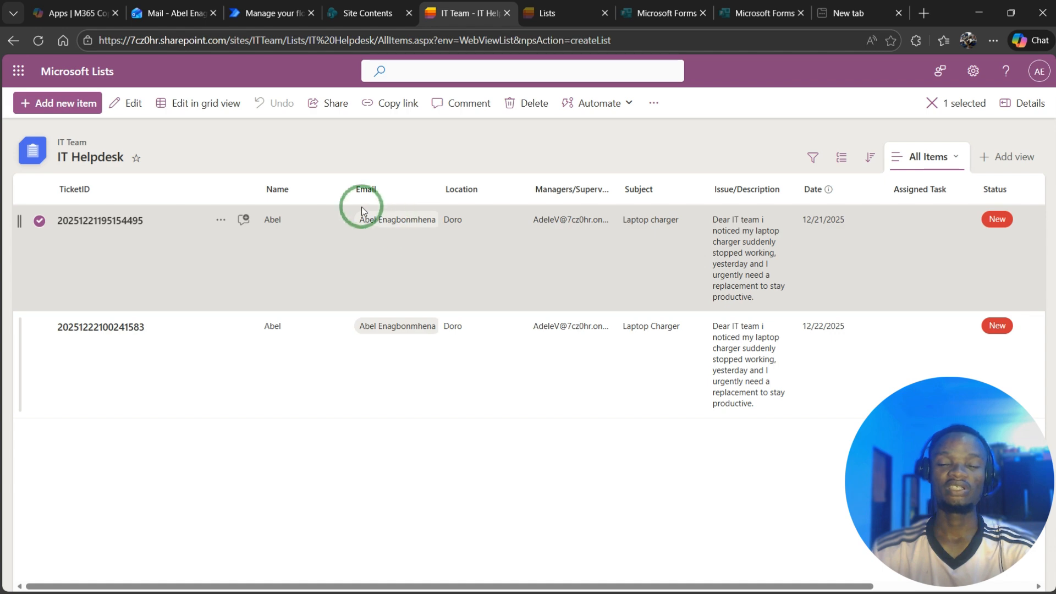
Switch to Power Automate, open the newest run from the run history, and inspect its Condition result and branches.
{"action": "left_click", "coordinate": [261, 12]}
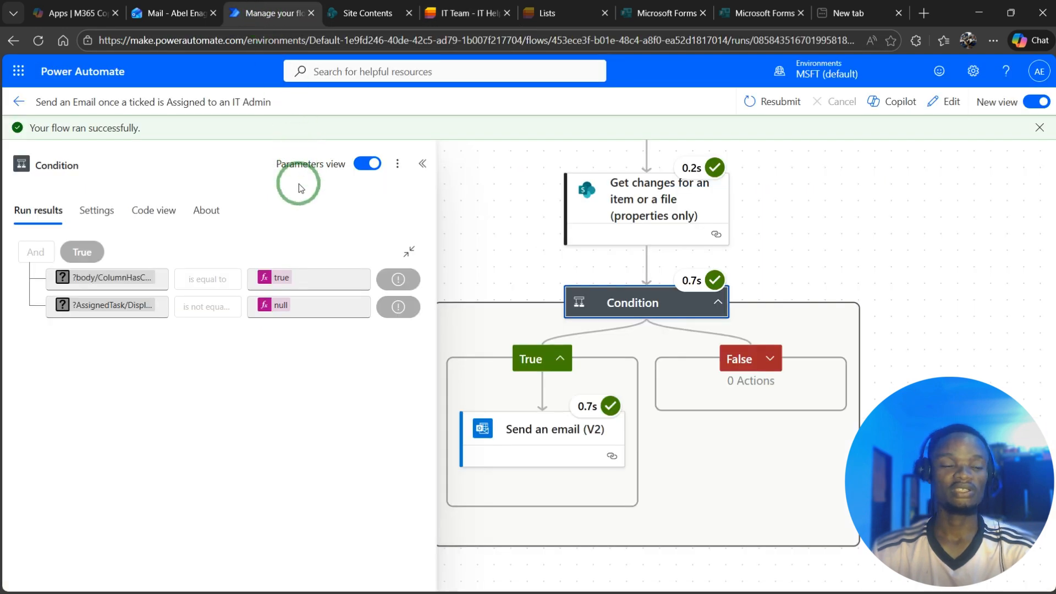
{"action": "left_click", "coordinate": [17, 102]}
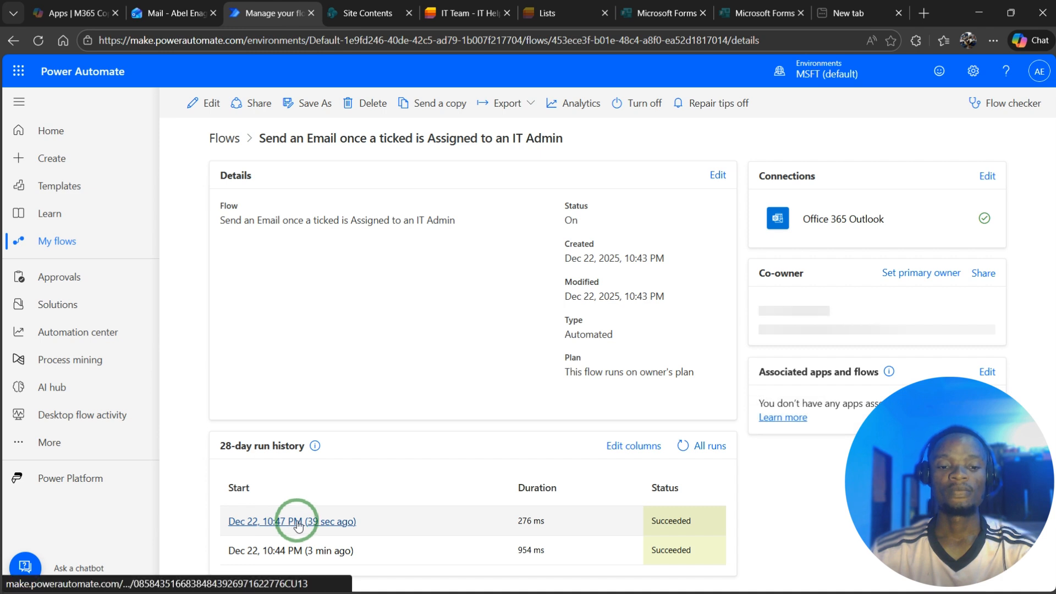
{"action": "left_click", "coordinate": [297, 520]}
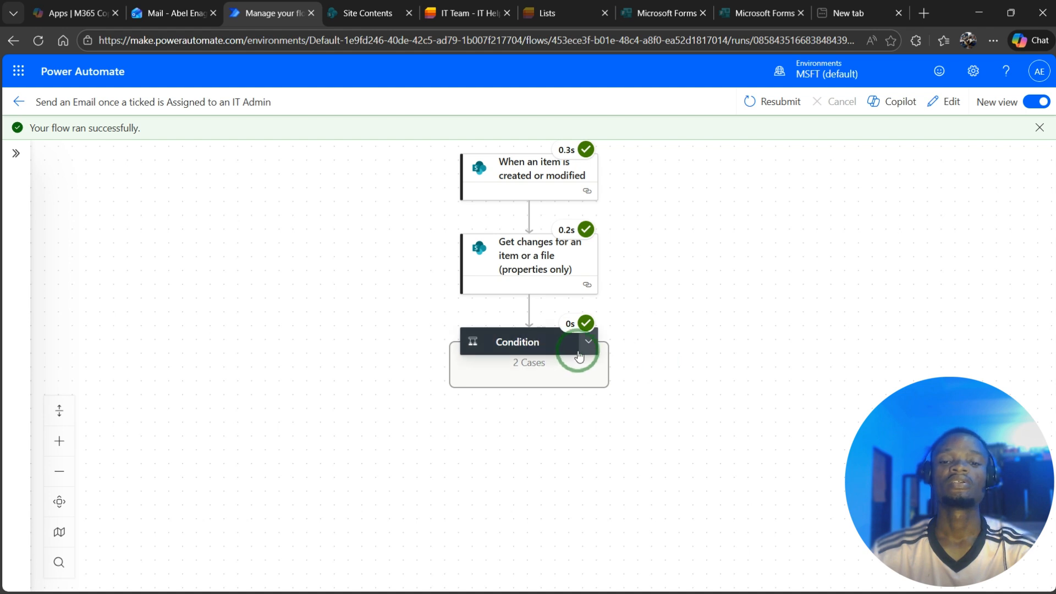
{"action": "left_click", "coordinate": [586, 347]}
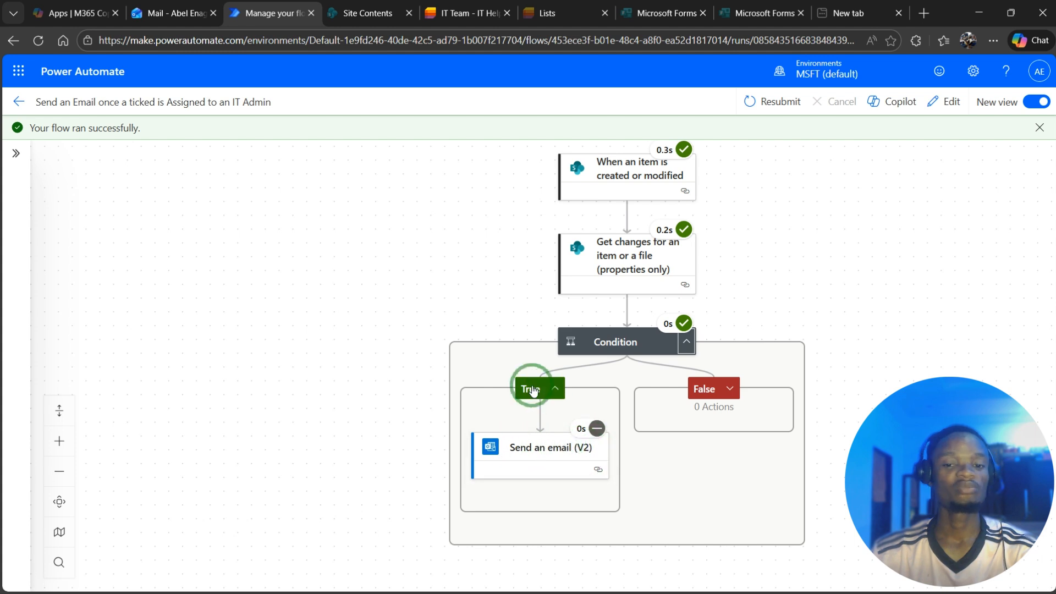
{"action": "left_click", "coordinate": [531, 386]}
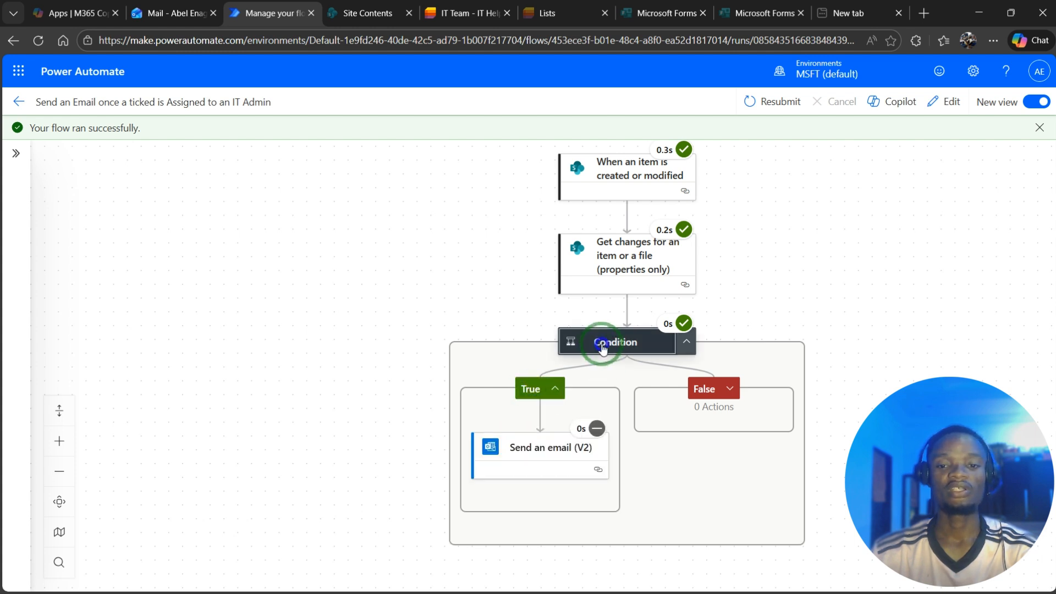
{"action": "left_click", "coordinate": [603, 346]}
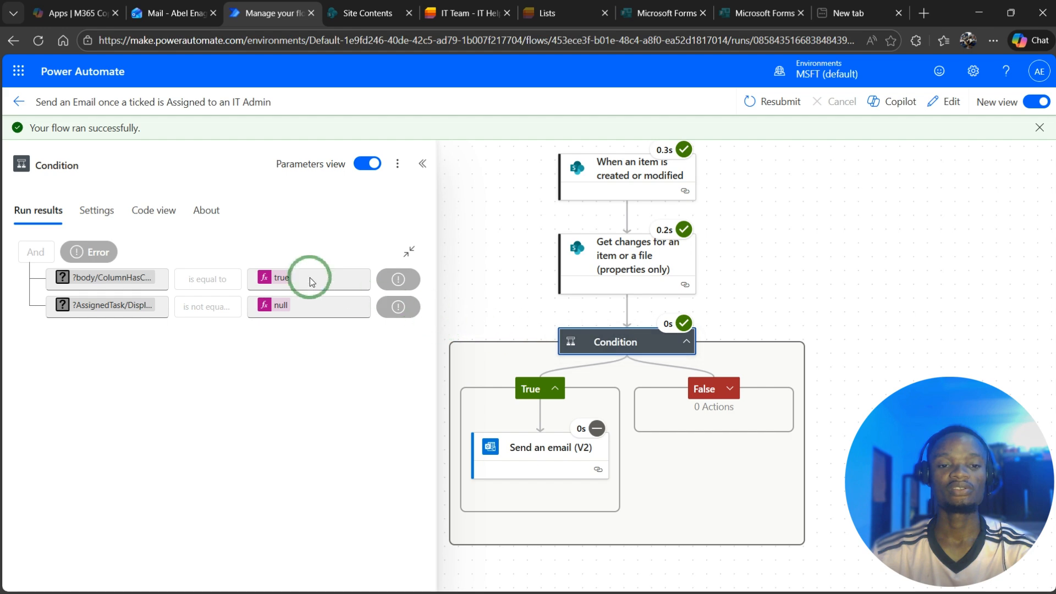
{"action": "left_click", "coordinate": [84, 253]}
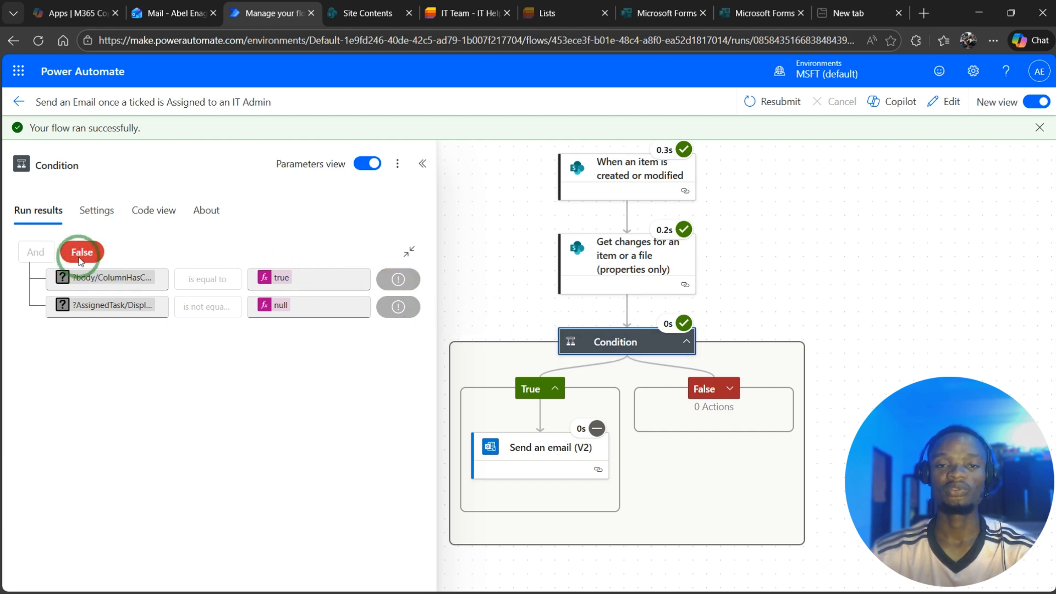
Switch to Outlook and check the inbox for a new assignment email.
{"action": "left_click", "coordinate": [168, 13]}
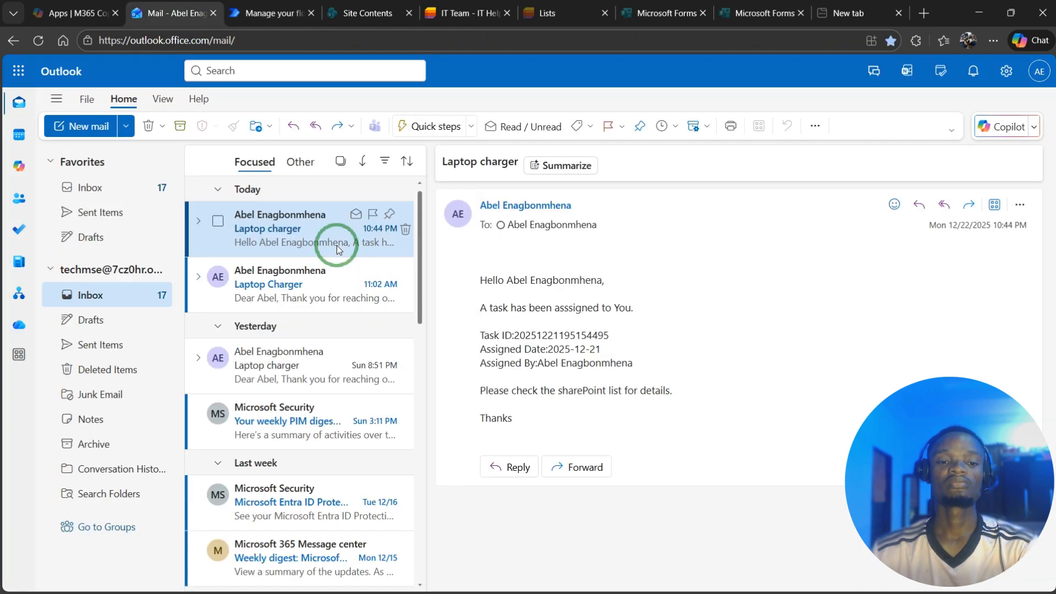